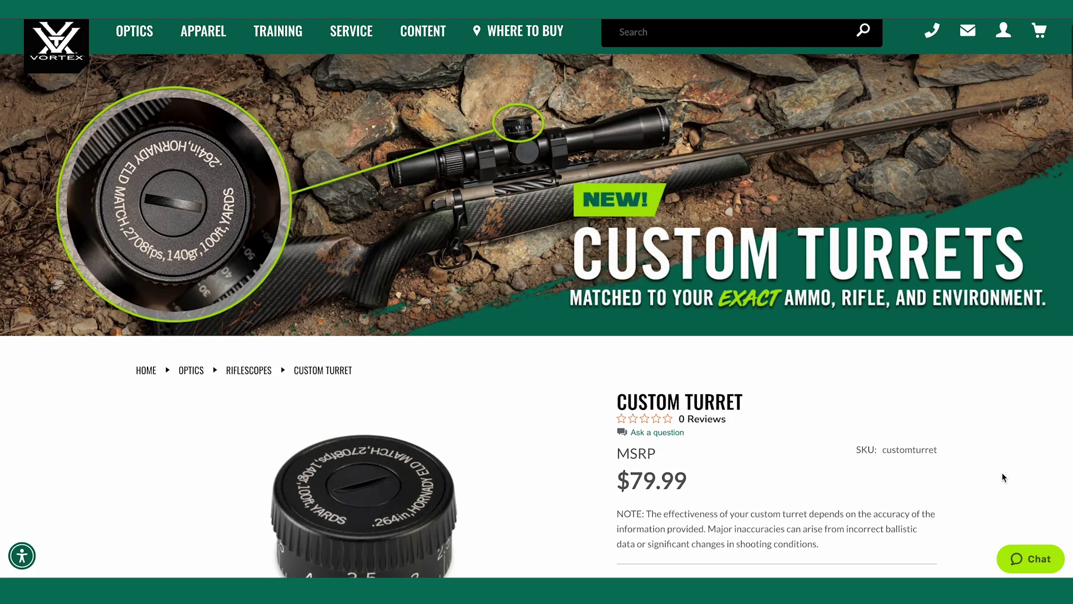
- Scroll down to the turret configurator and enter 50 F as the average temperature
scroll(1002, 475, down, 7)
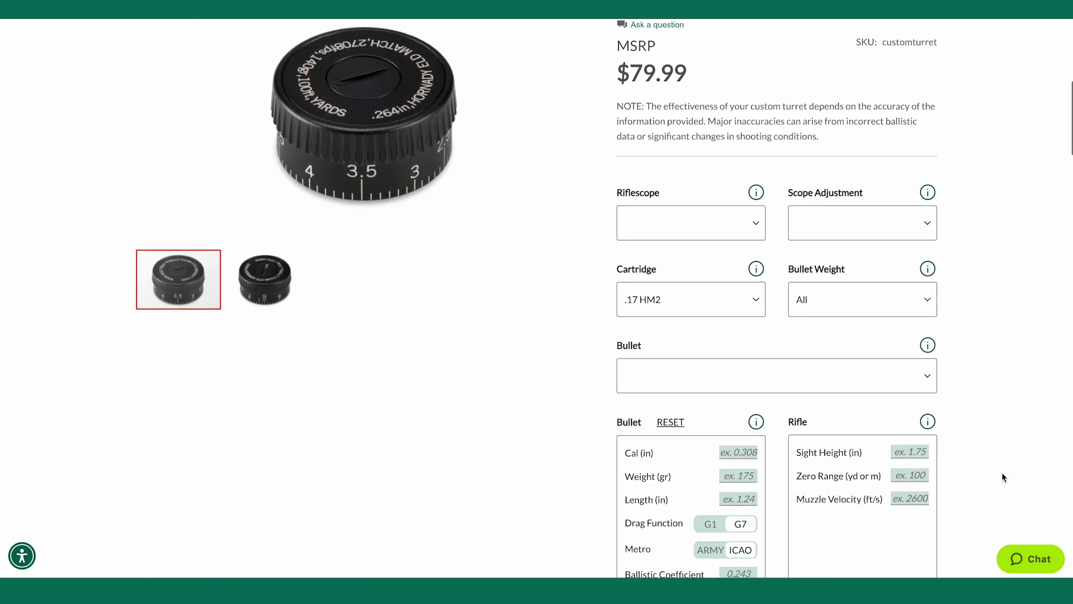
scroll(1002, 473, down, 6)
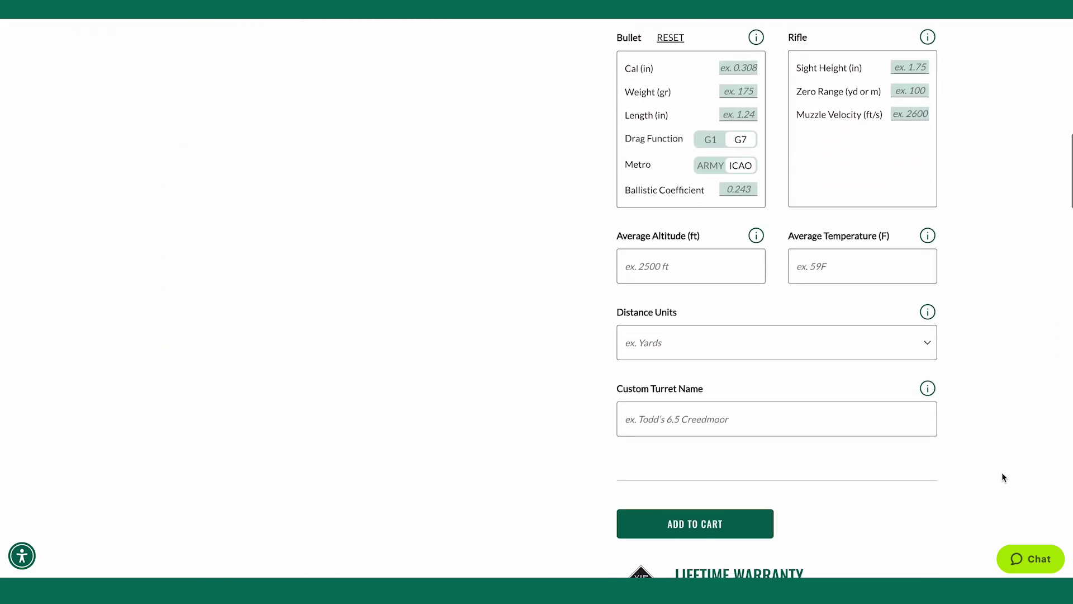
scroll(1003, 477, down, 1)
scroll(1002, 476, down, 2)
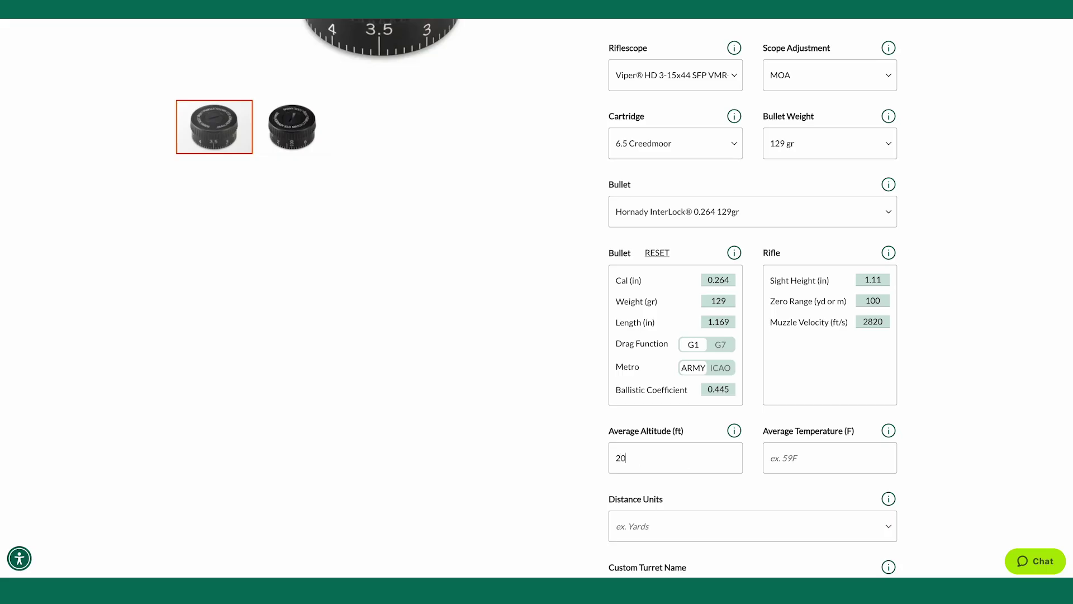
click(809, 461)
mouse_move(886, 494)
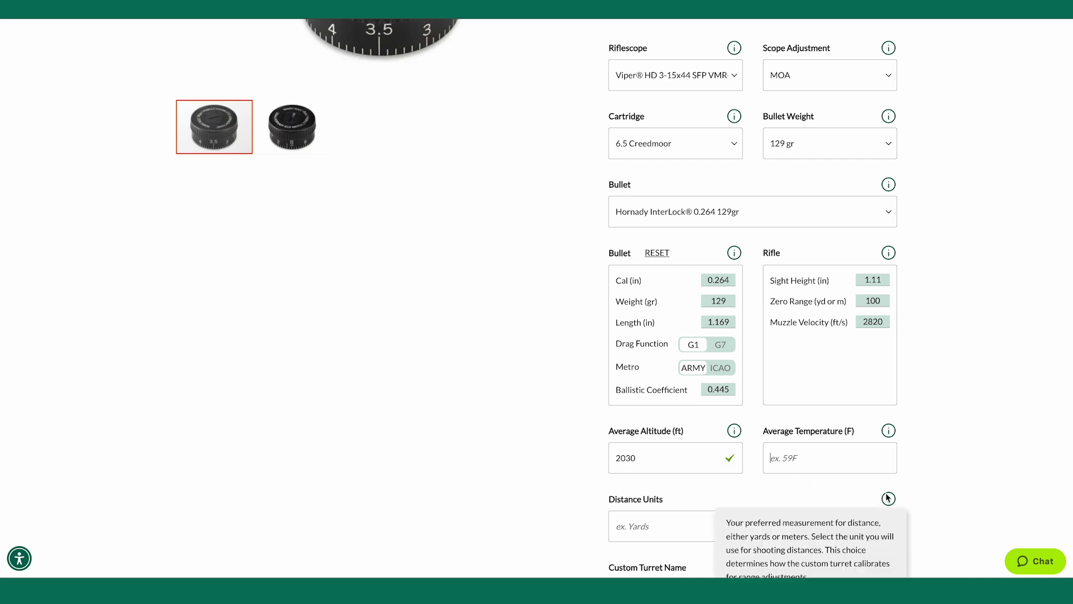
text(50)
click(991, 470)
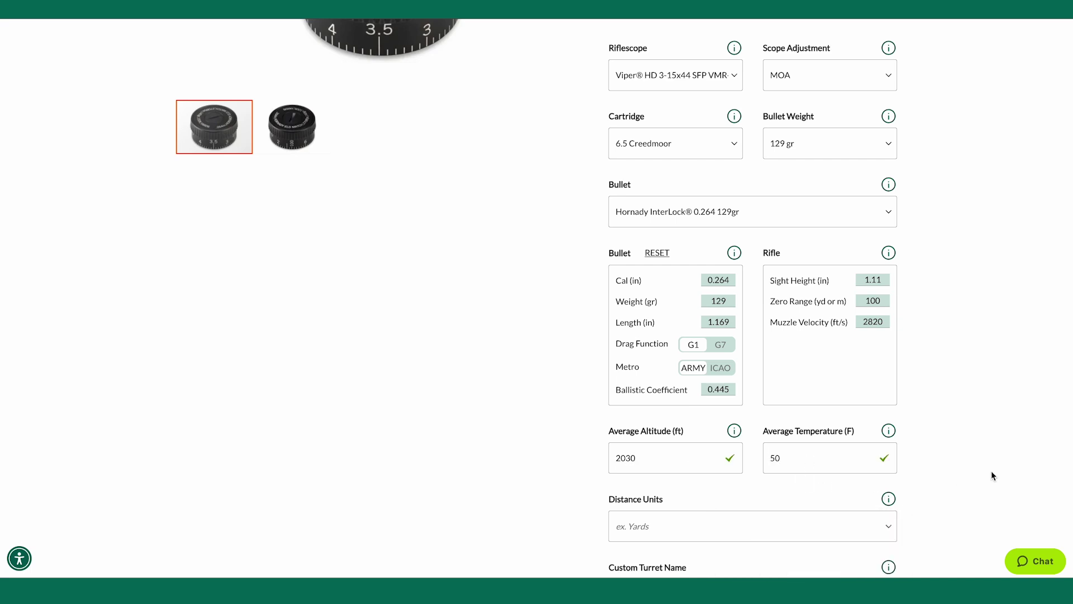
scroll(991, 471, down, 1)
scroll(992, 476, down, 1)
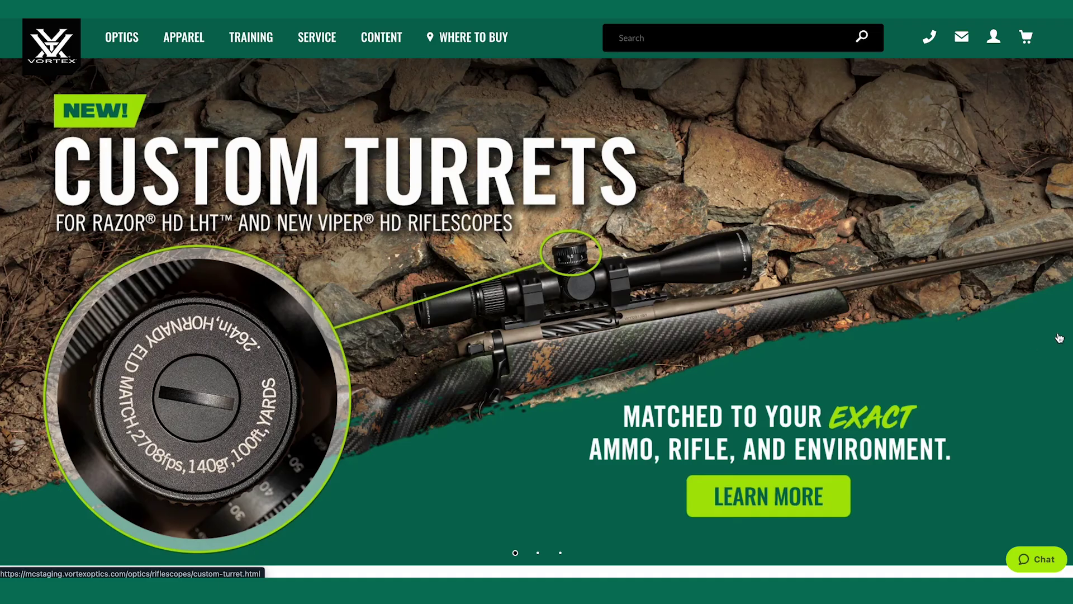
- Go from Optics > Riflescopes > Custom Turret to the product page and scroll to its form
mouse_move(130, 45)
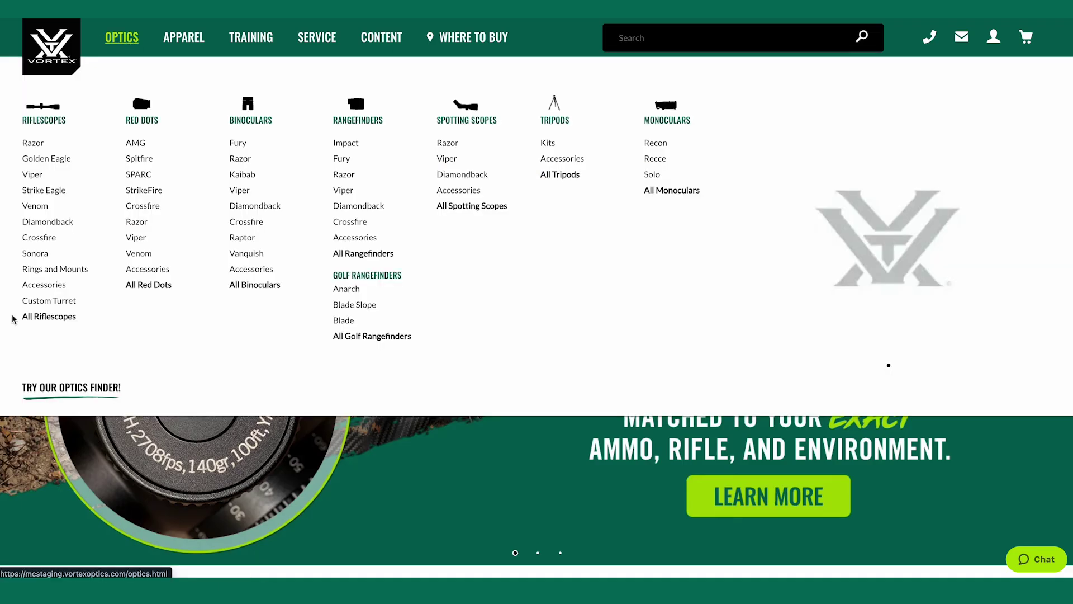
click(66, 302)
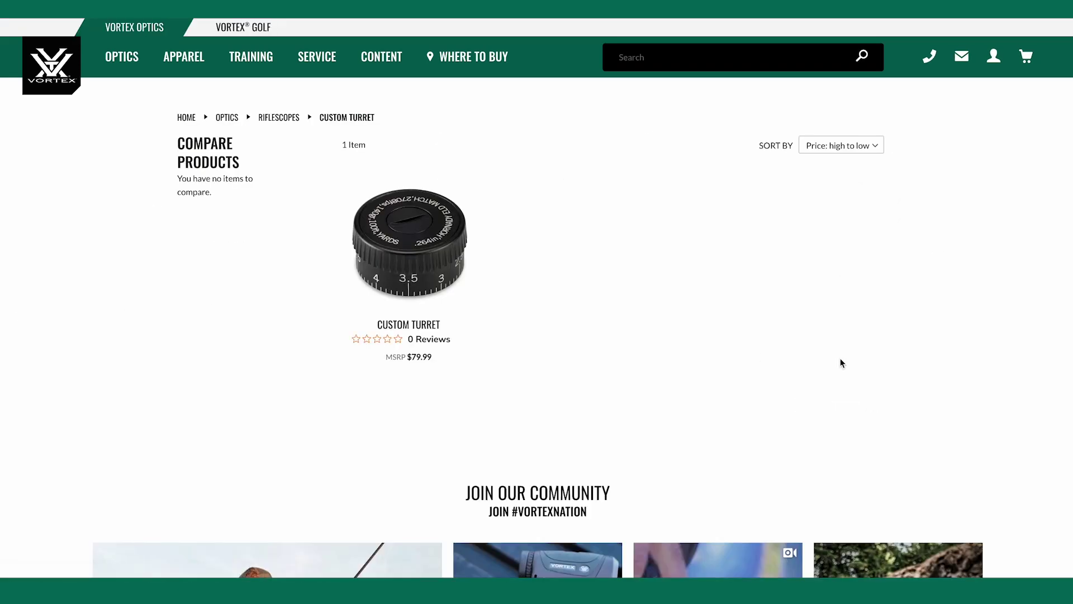
click(432, 253)
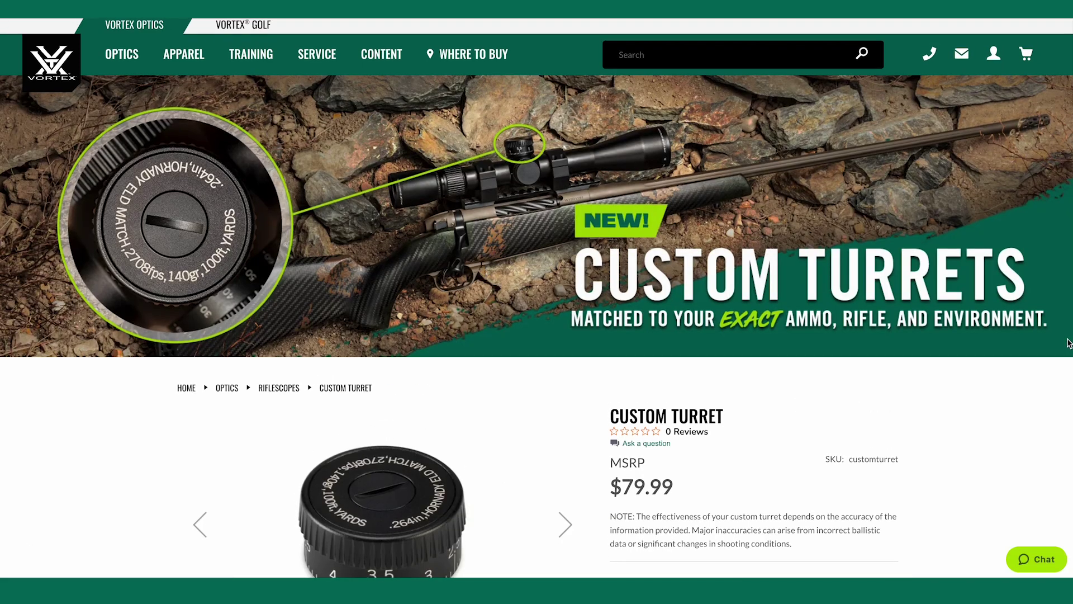
scroll(1069, 343, down, 1)
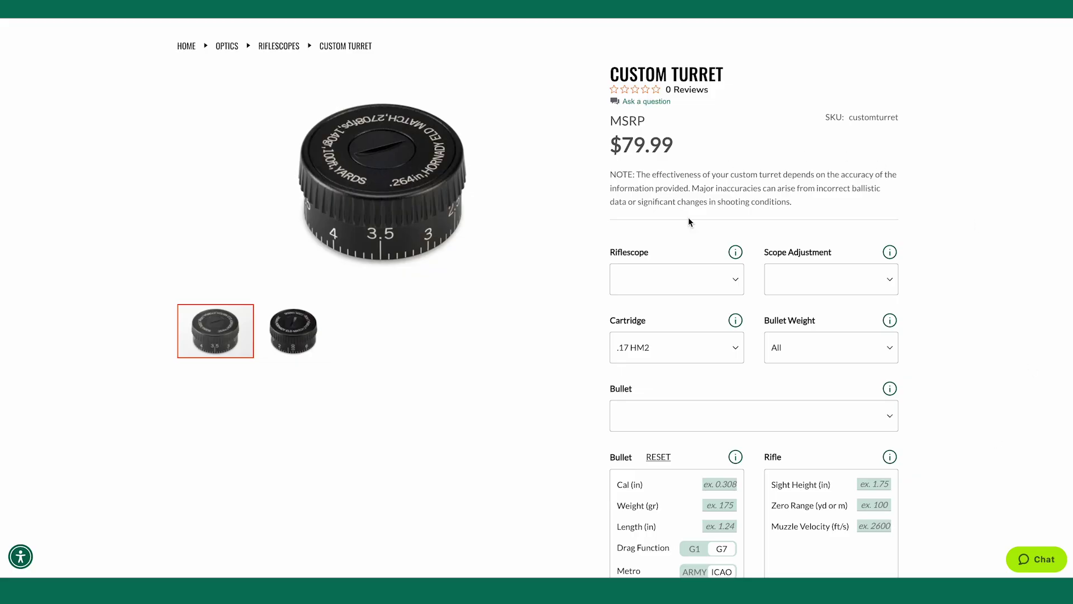
- Choose the Viper HD 3-15x44 SFP VMR-3 riflescope and settle scope adjustment on MOA after trying MRAD
click(738, 280)
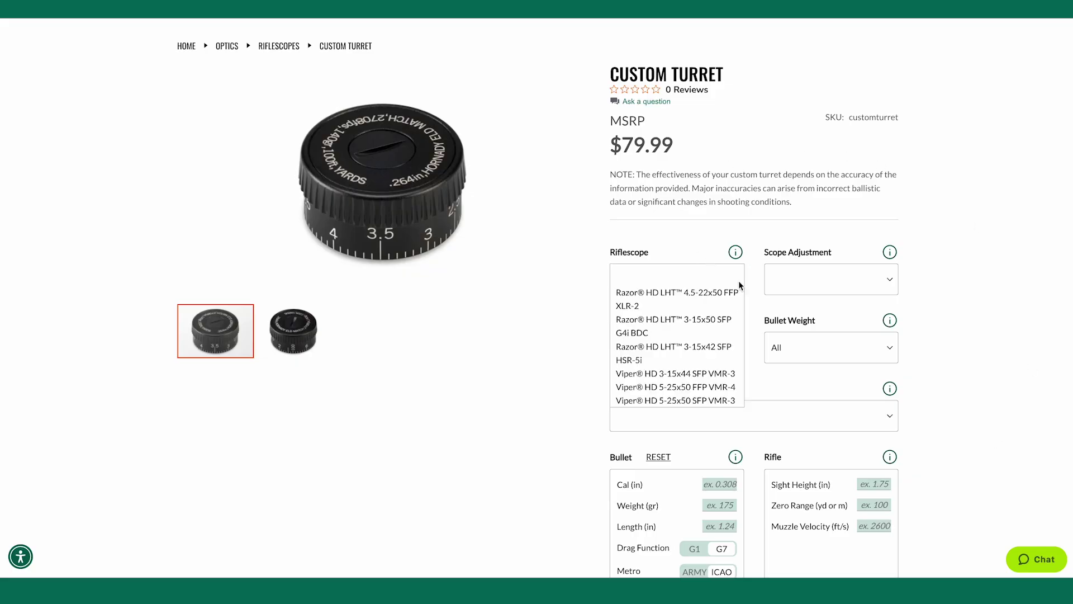
click(724, 379)
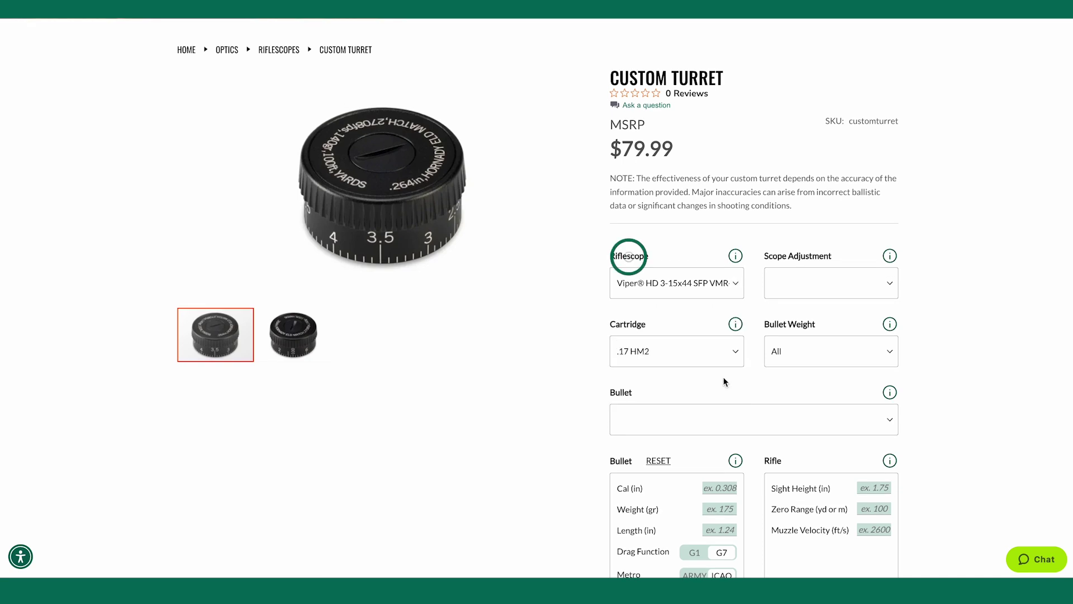
click(892, 287)
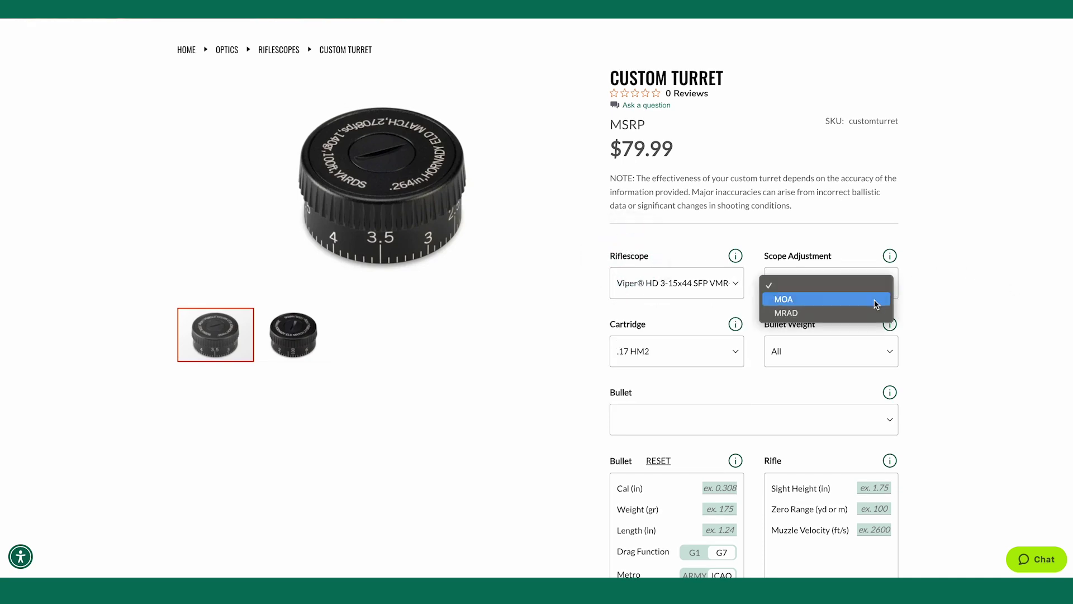
click(876, 304)
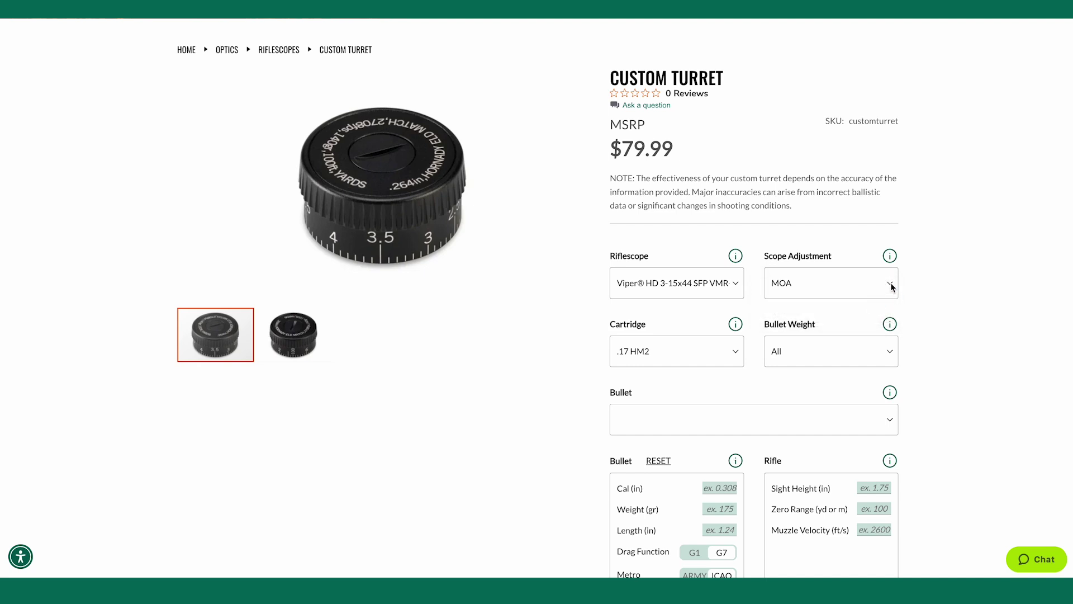
click(892, 287)
click(876, 297)
click(888, 283)
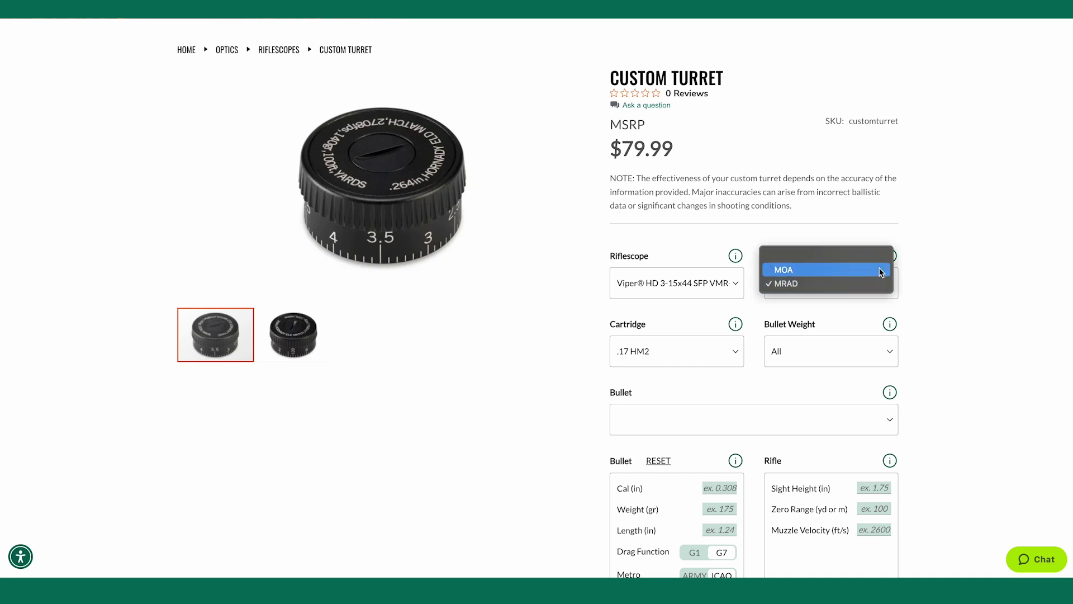
click(888, 268)
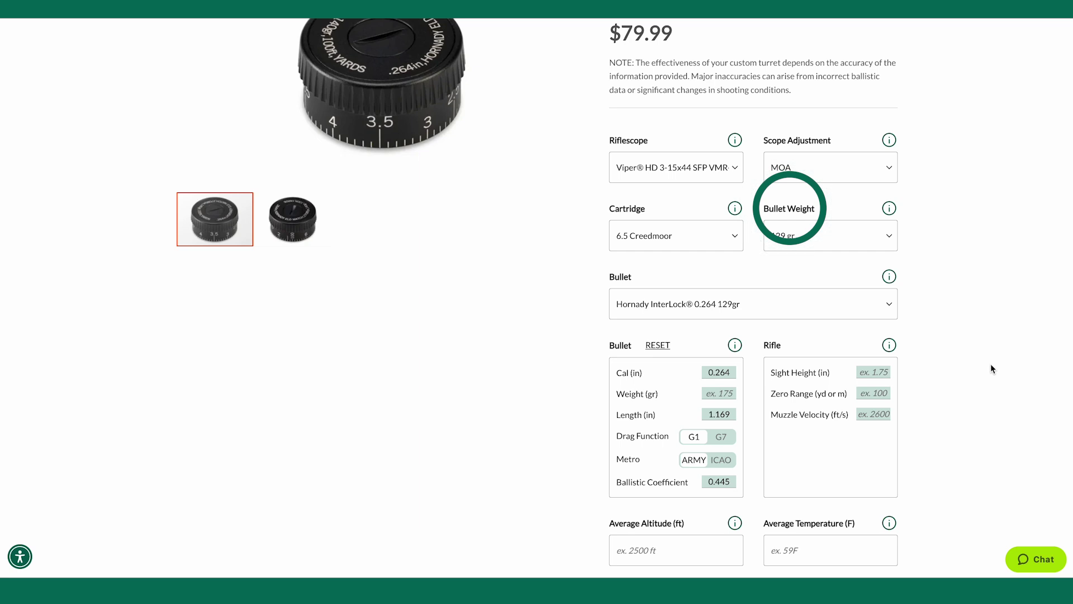
- Enter 129 as the bullet weight in grains
text(129)
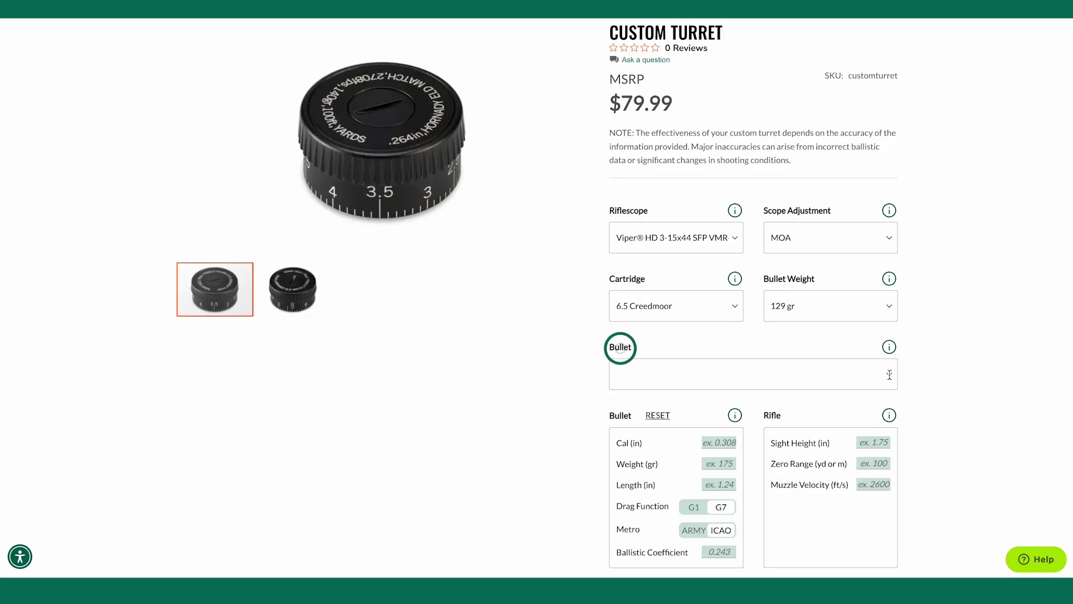
- Select the Hornady InterLock® 0.264 129gr bullet, reselecting it after briefly trying Custom
click(889, 372)
scroll(891, 378, up, 1)
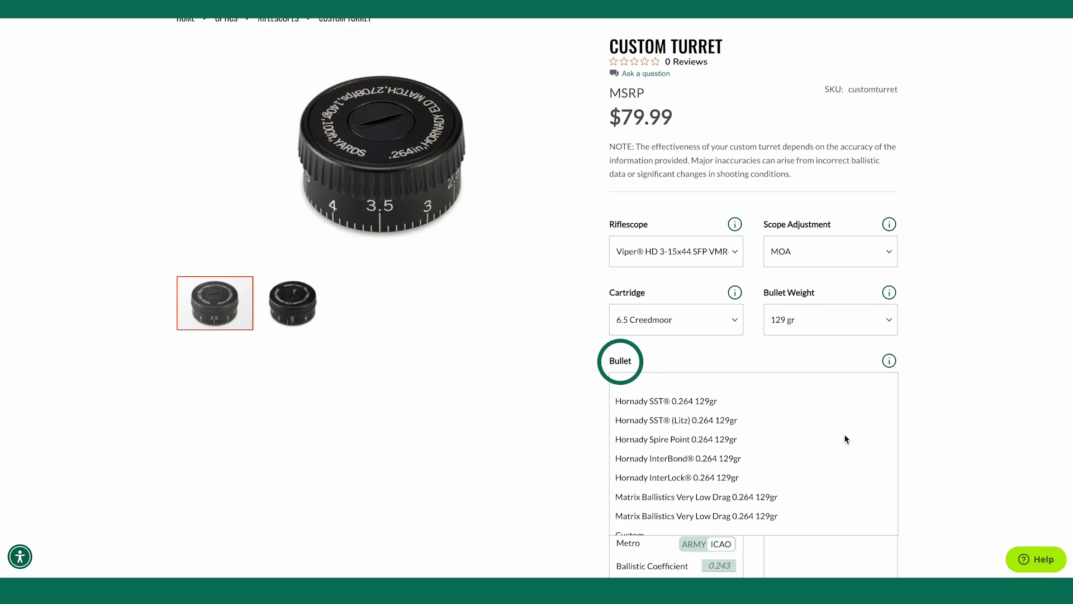
scroll(844, 433, down, 1)
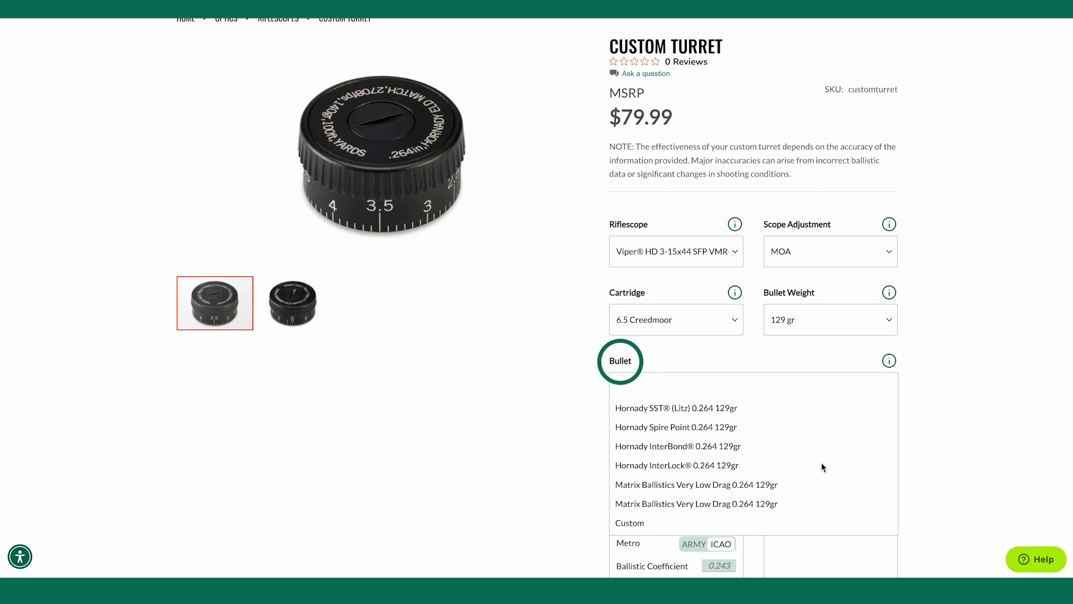
click(693, 465)
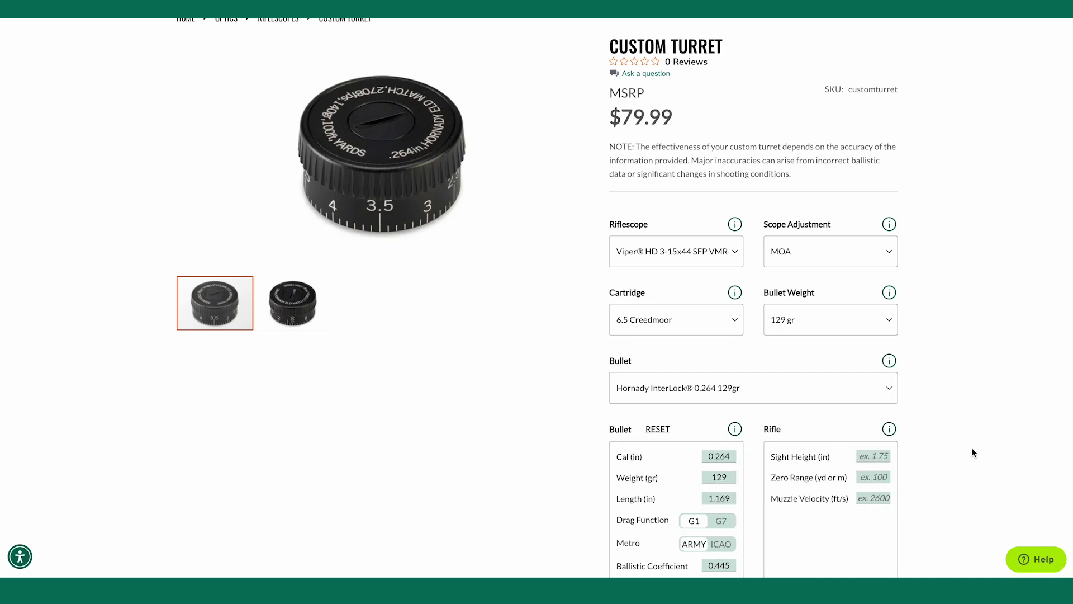
scroll(973, 452, down, 2)
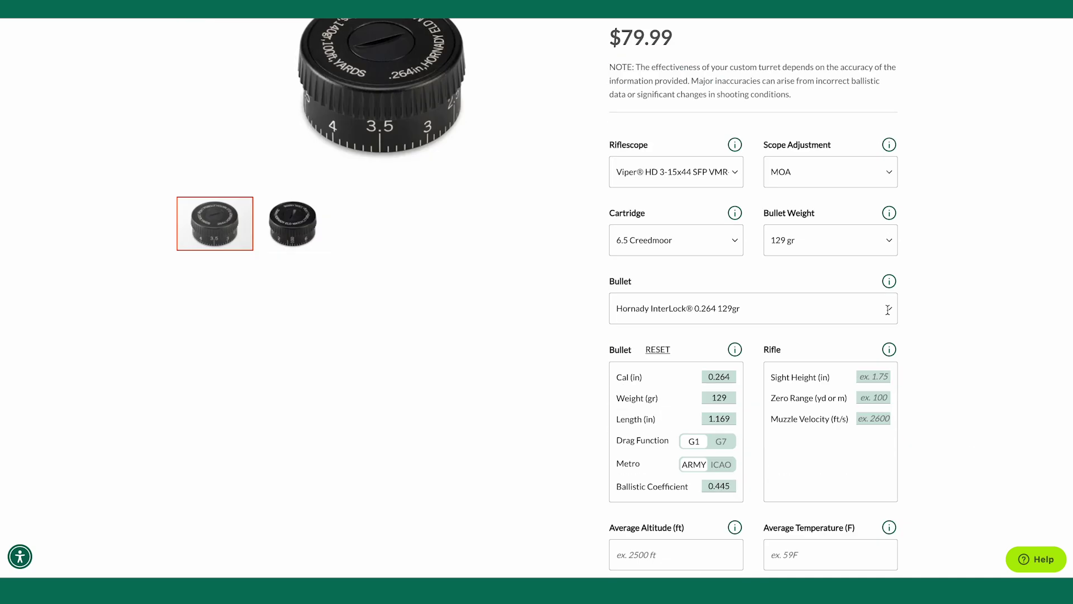
click(888, 310)
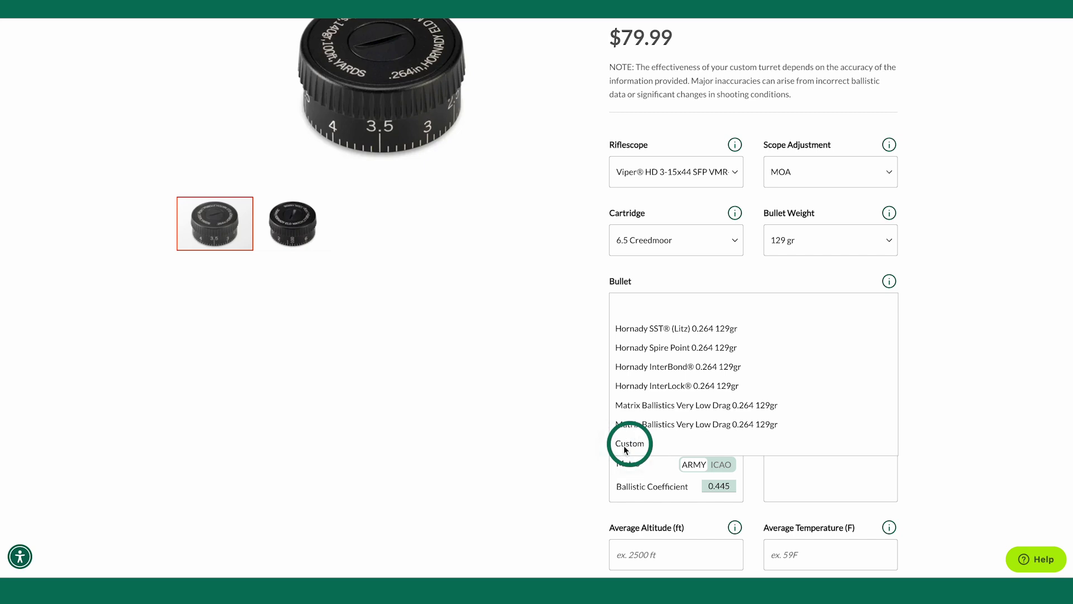
click(625, 446)
click(888, 310)
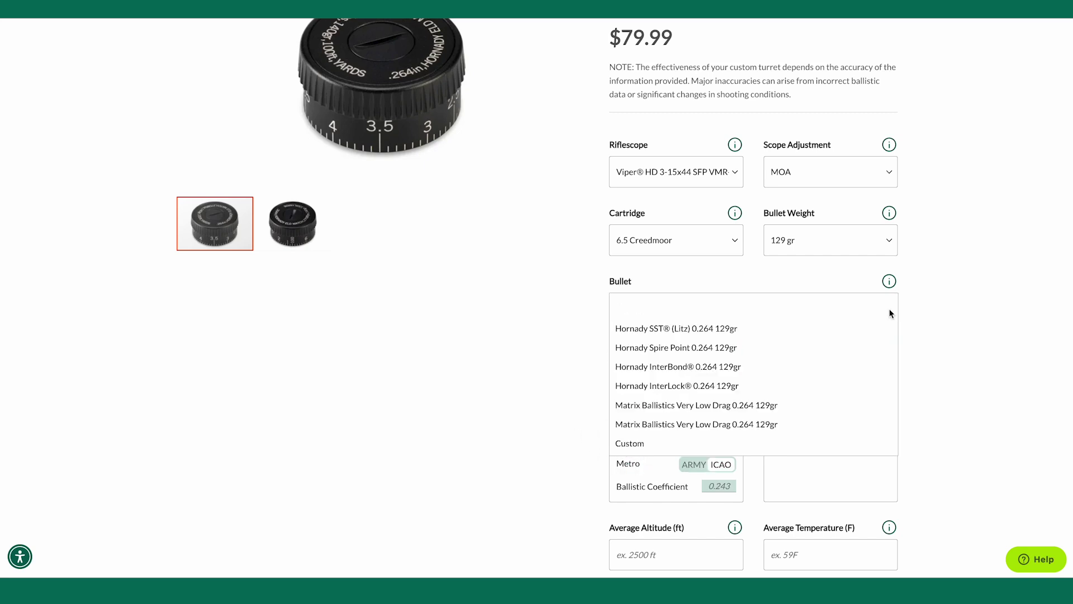
click(711, 388)
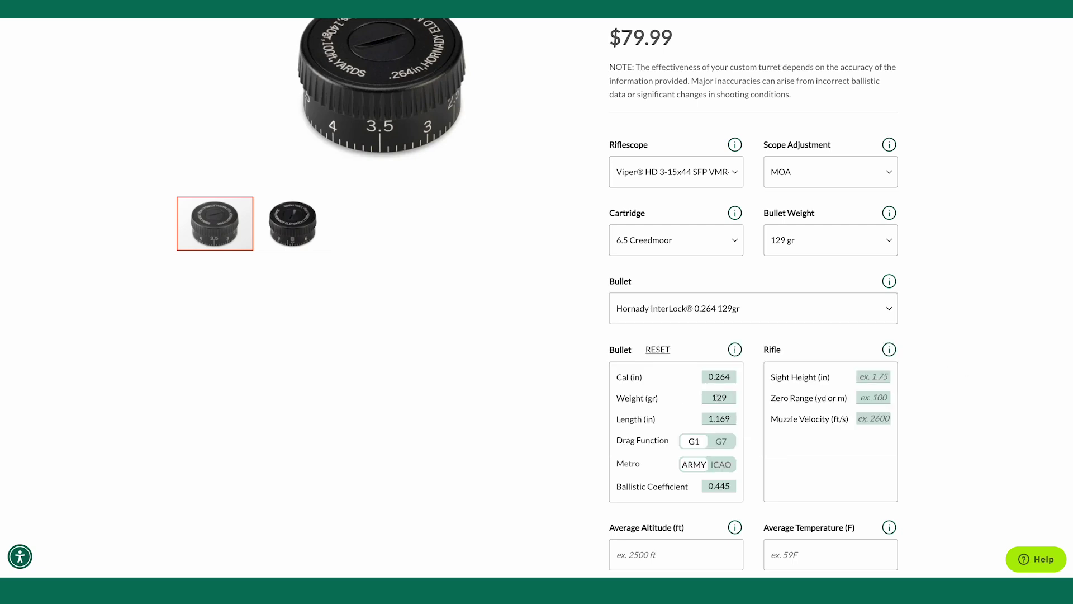
- Edit the ballistic coefficient's last digits, trying 85 and then 45
scroll(959, 452, down, 1)
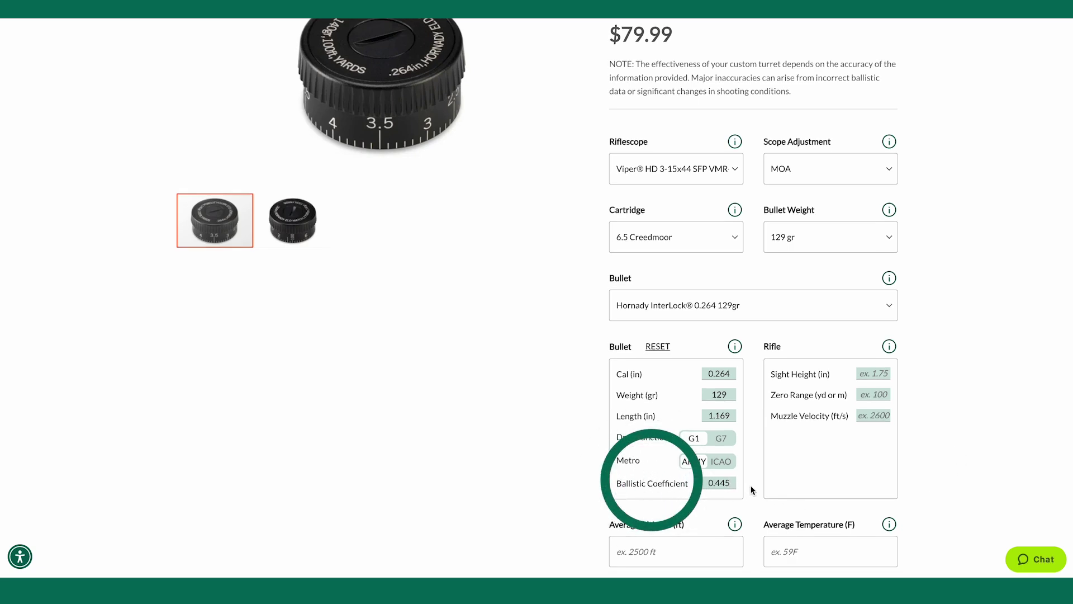
key(BackSpace)
key(BackSpace)
text(85)
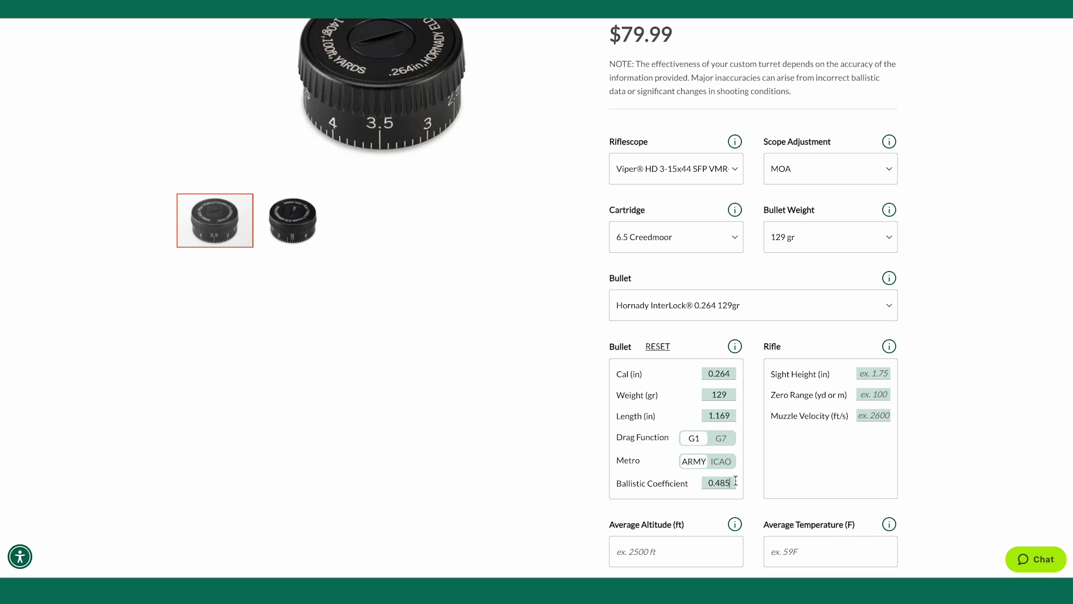
key(BackSpace)
key(BackSpace)
text(45)
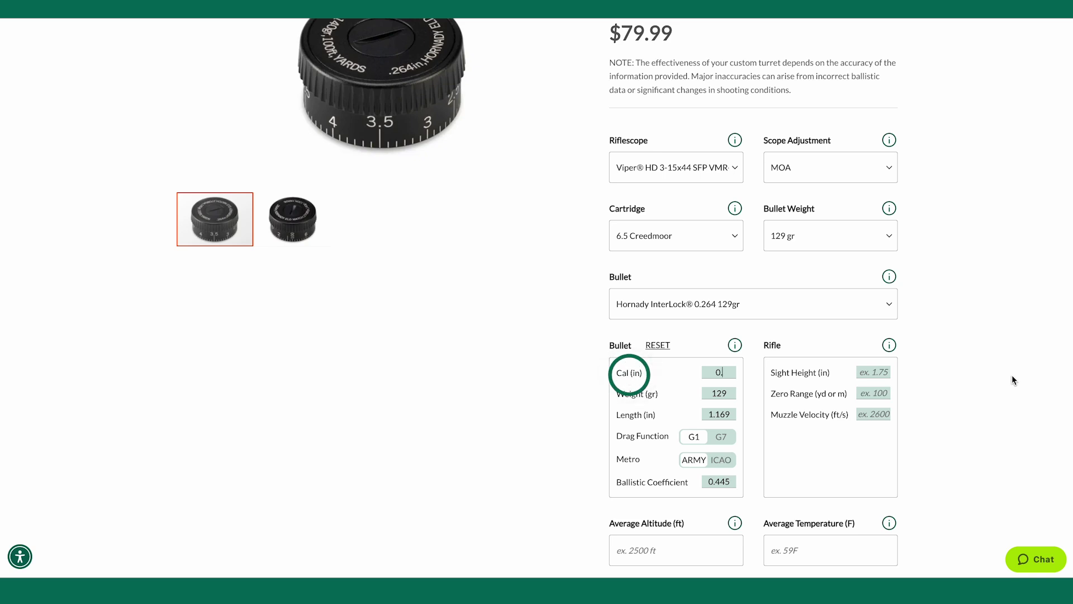
- Complete the caliber as 0.264 in and replace the bullet weight with 129 gr
text(264)
key(Tab)
key(BackSpace)
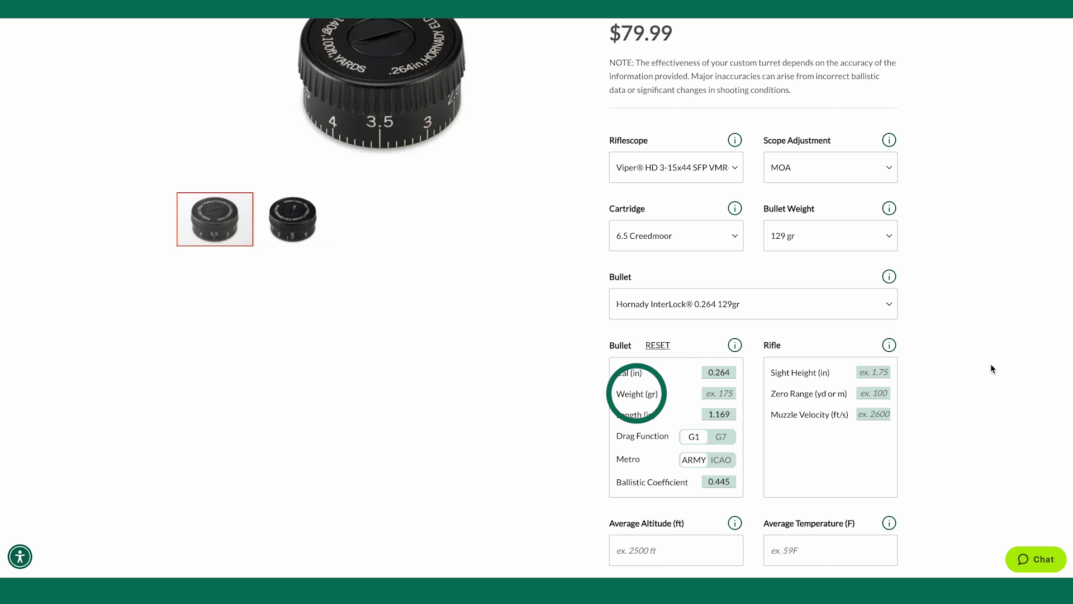
text(129)
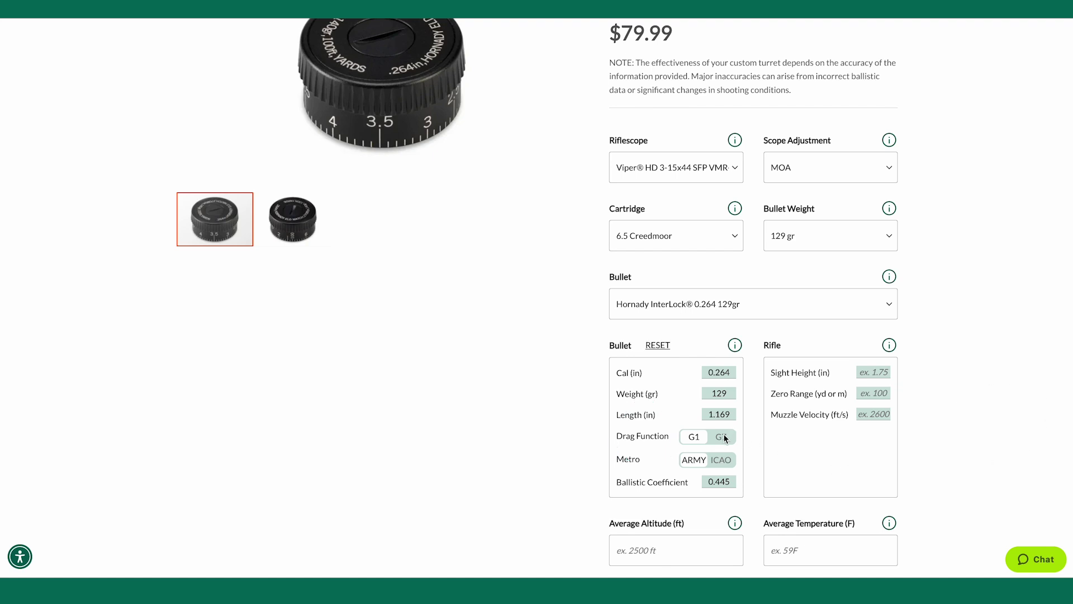
click(723, 436)
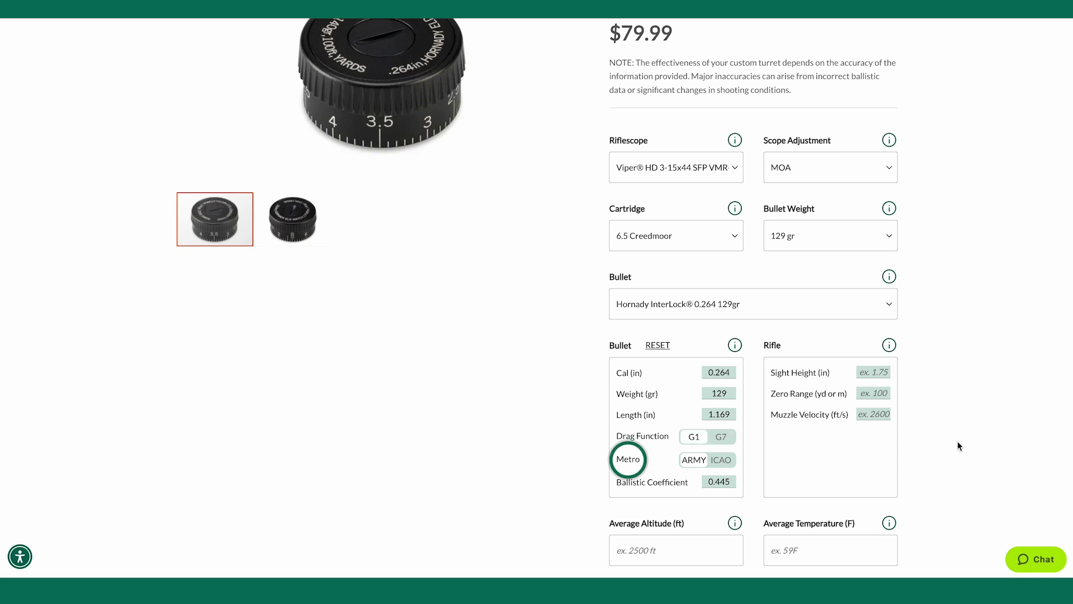
click(725, 460)
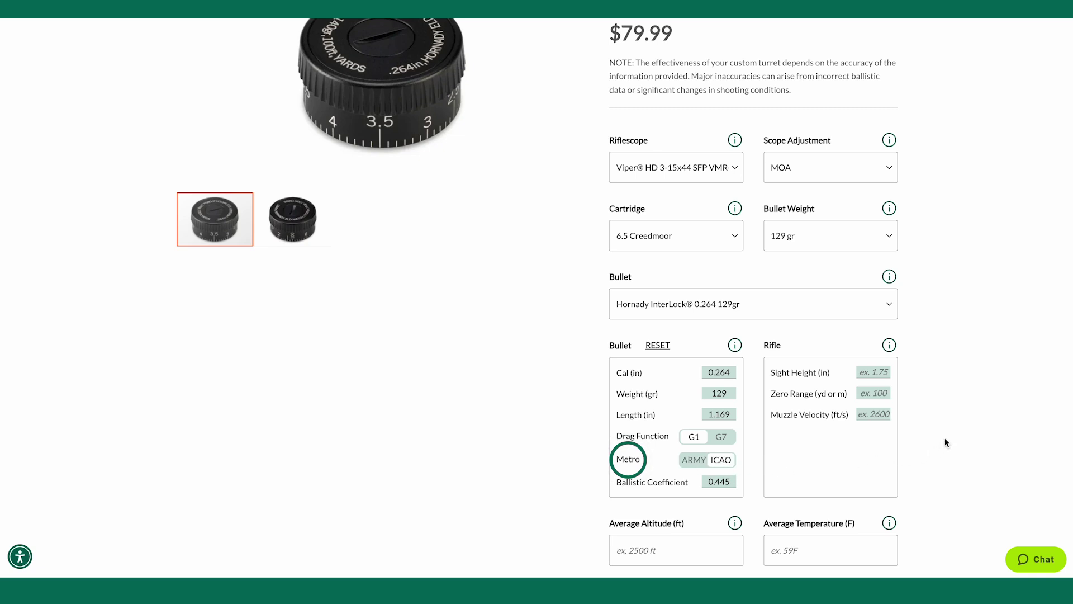
click(733, 484)
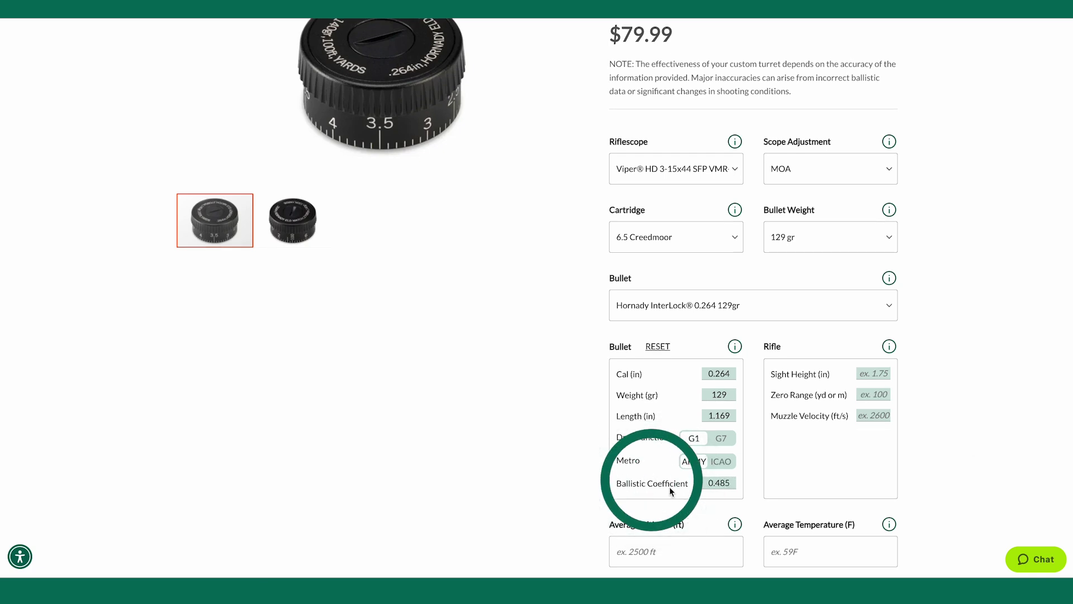
key(BackSpace)
text(45)
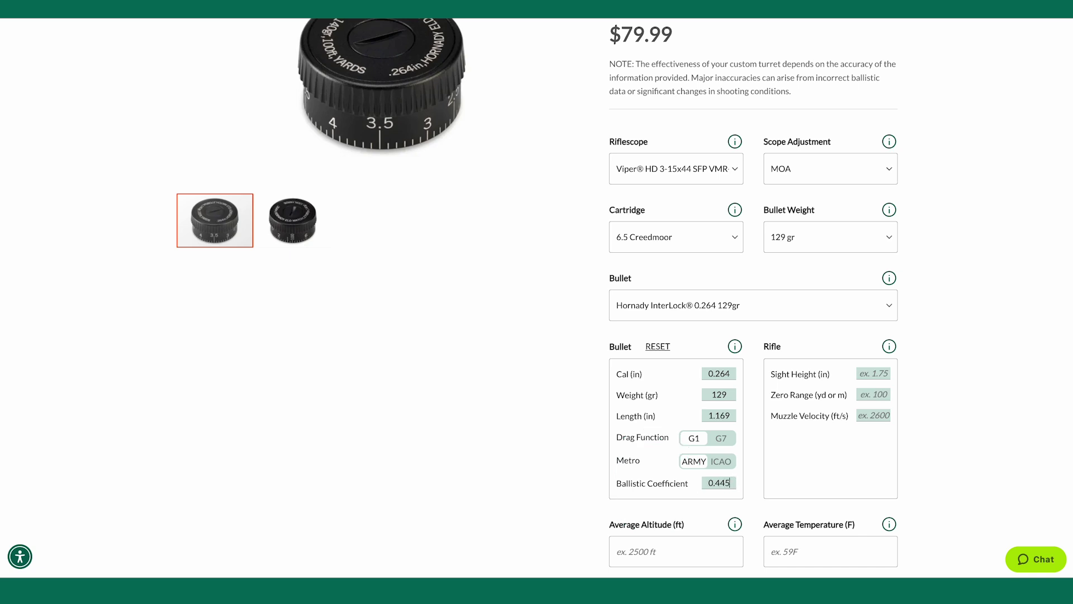
click(721, 437)
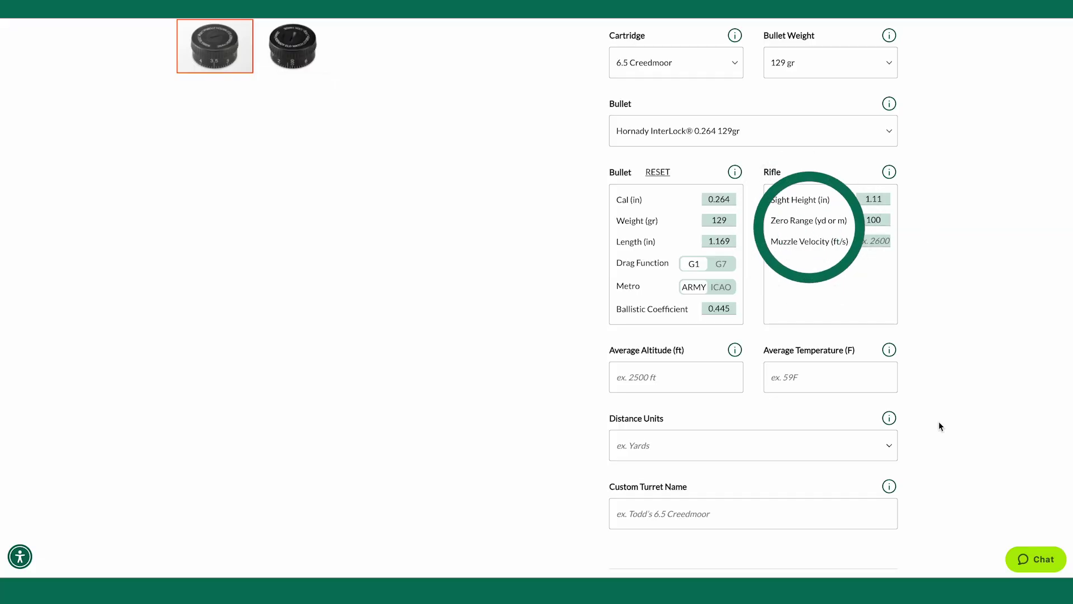
- Set Distance Units to Yards after briefly choosing Meters, then start the muzzle velocity entry
click(888, 445)
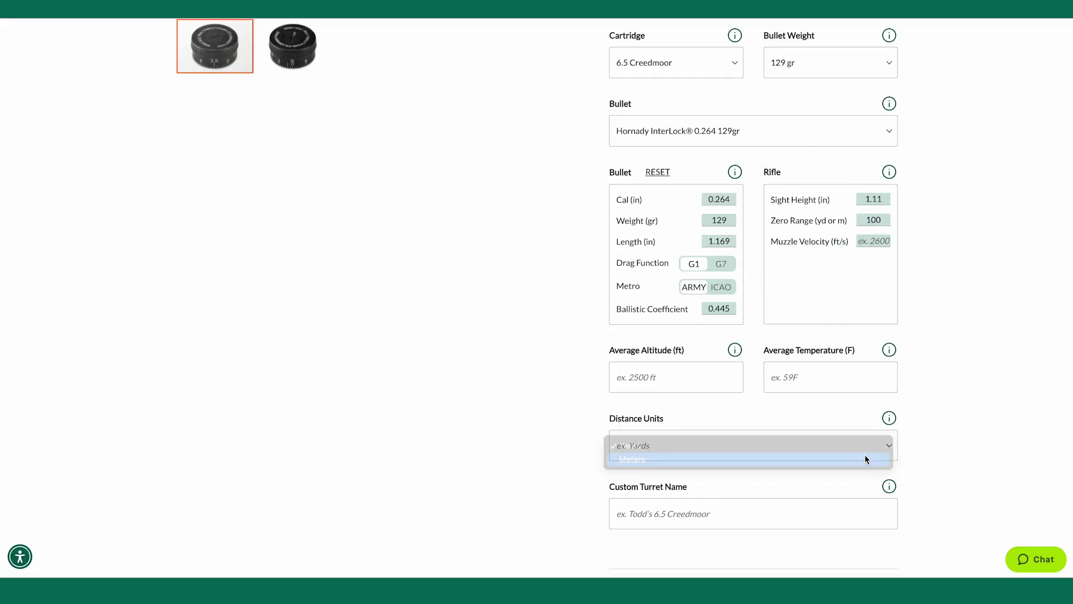
click(865, 459)
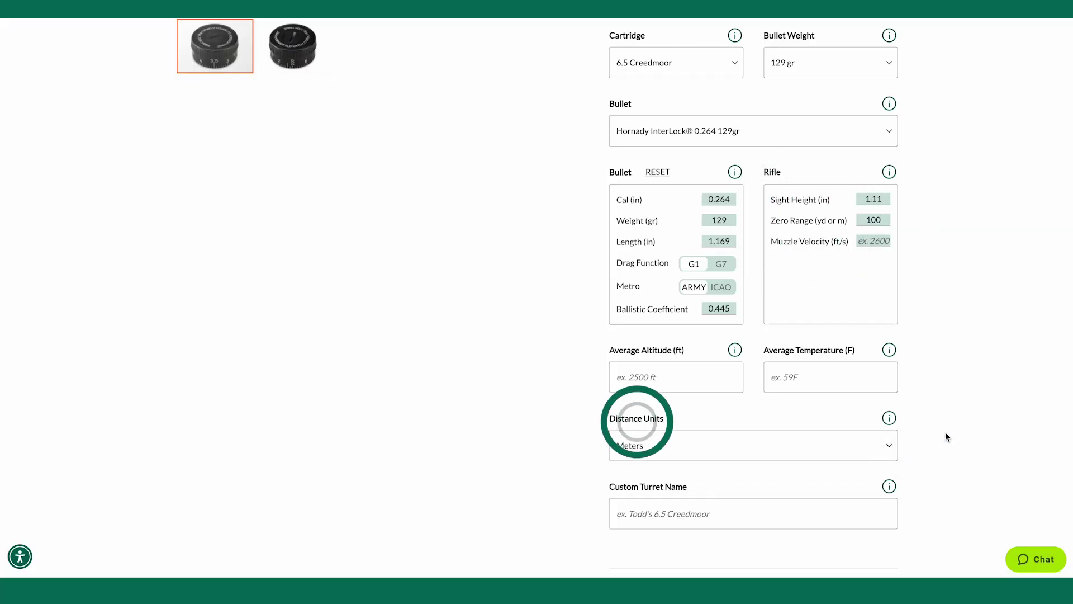
click(889, 451)
click(900, 459)
click(809, 242)
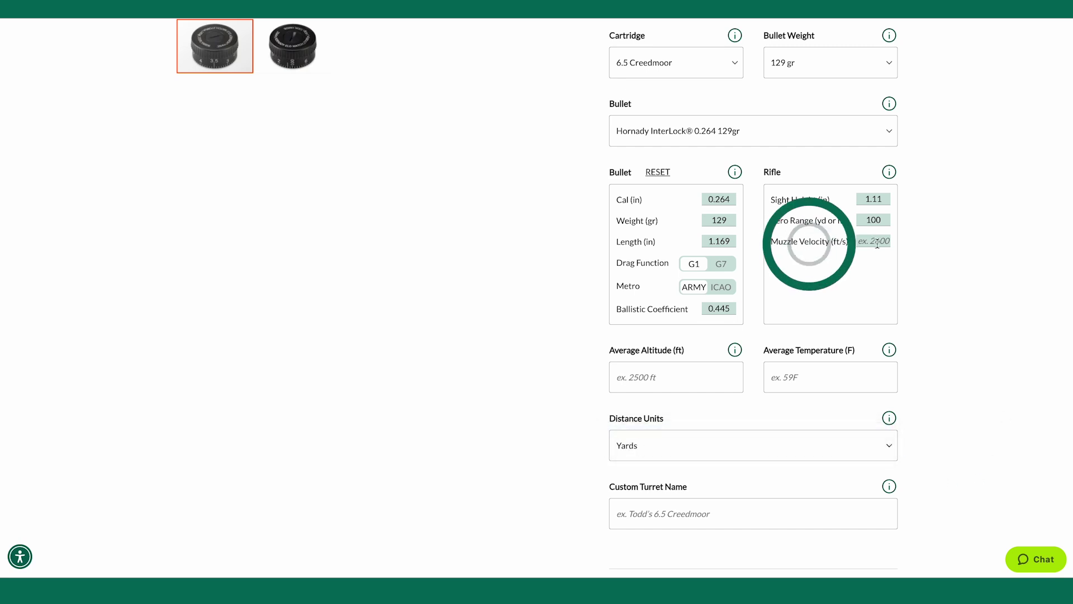
text(2820)
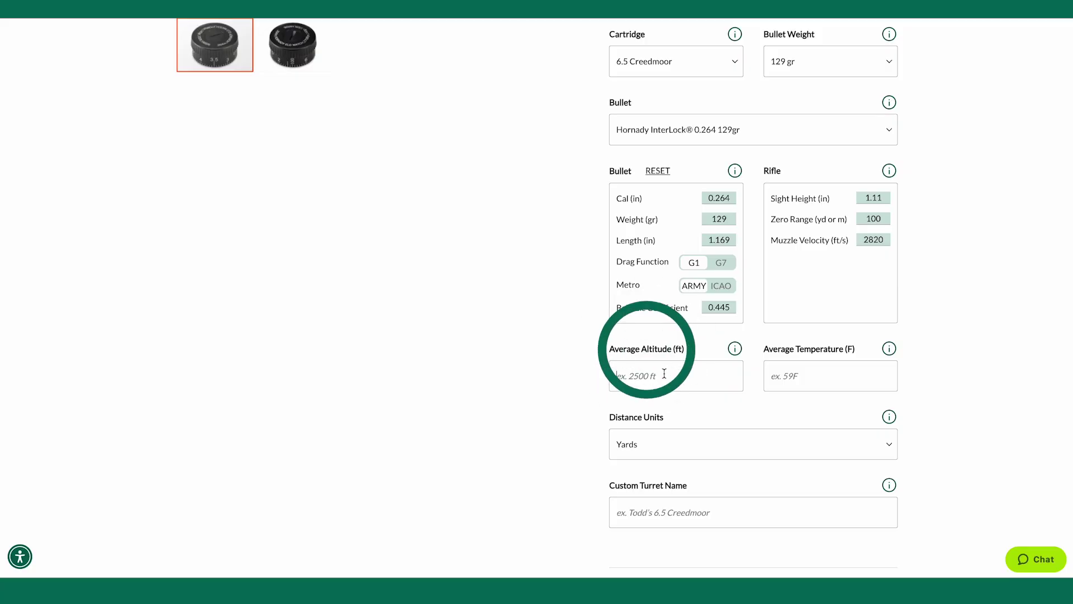
- Continue typing the muzzle velocity value and scroll back up the page
text(1227)
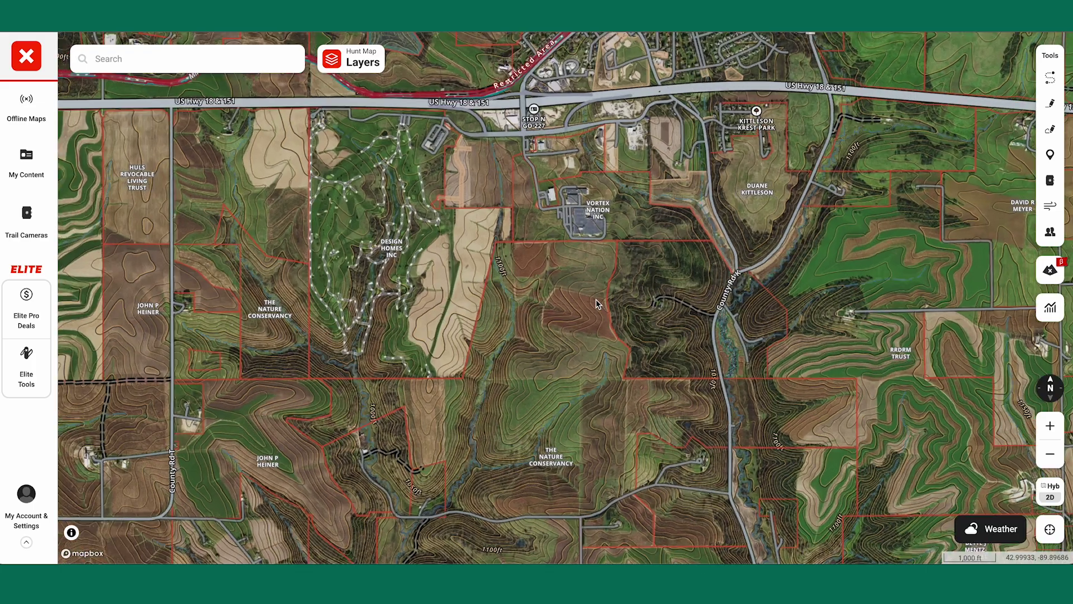
scroll(603, 306, up, 10)
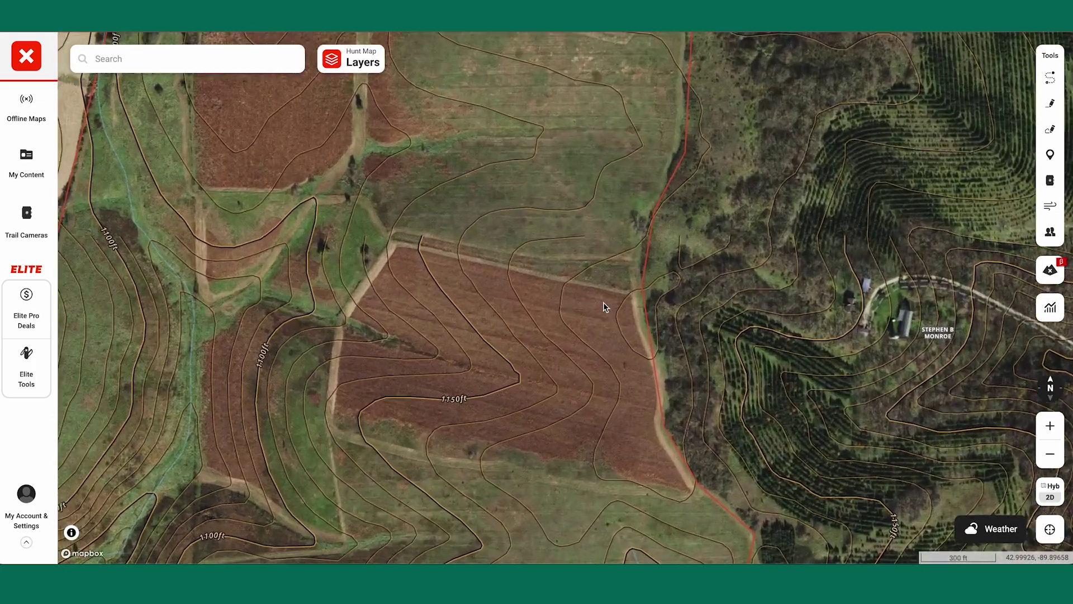
scroll(604, 307, up, 3)
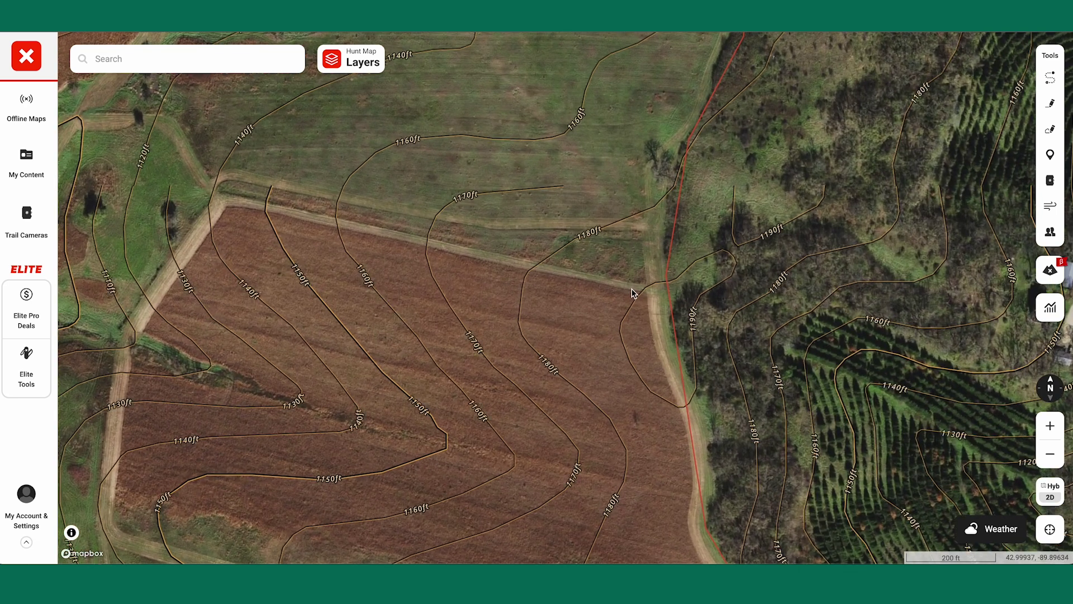
- Switch the onX Hunt basemap to Satellite and check the 4,811 ft elevation near Smith Point
click(631, 293)
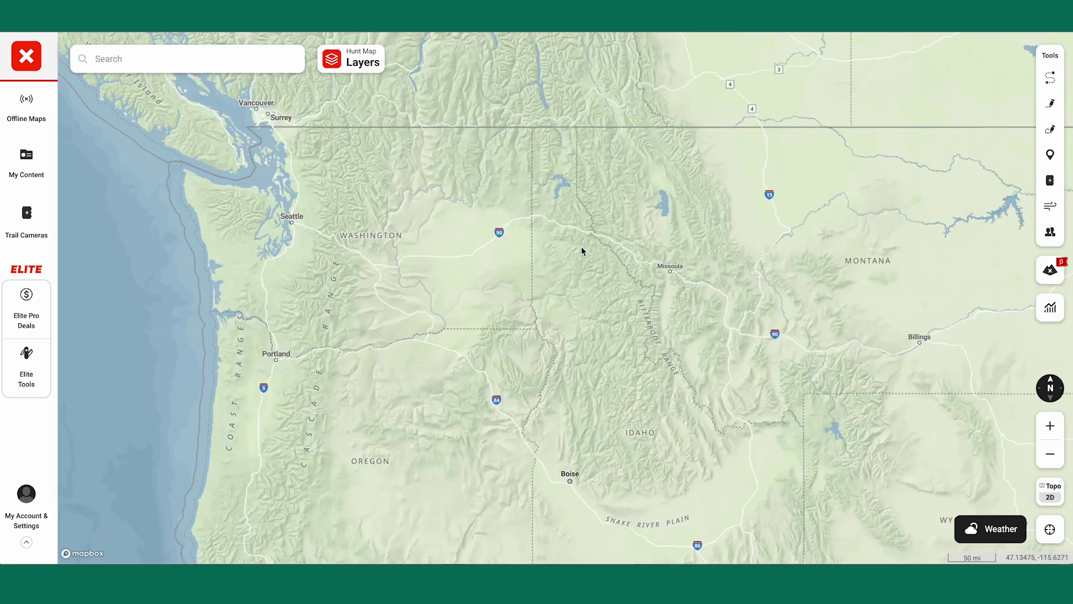
scroll(586, 275, up, 10)
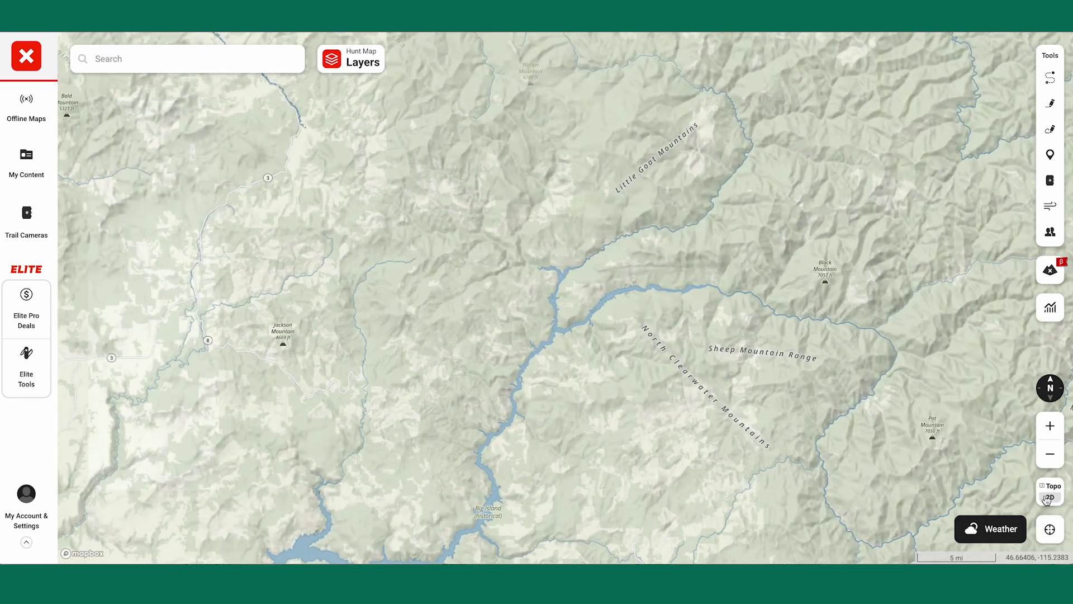
click(1050, 491)
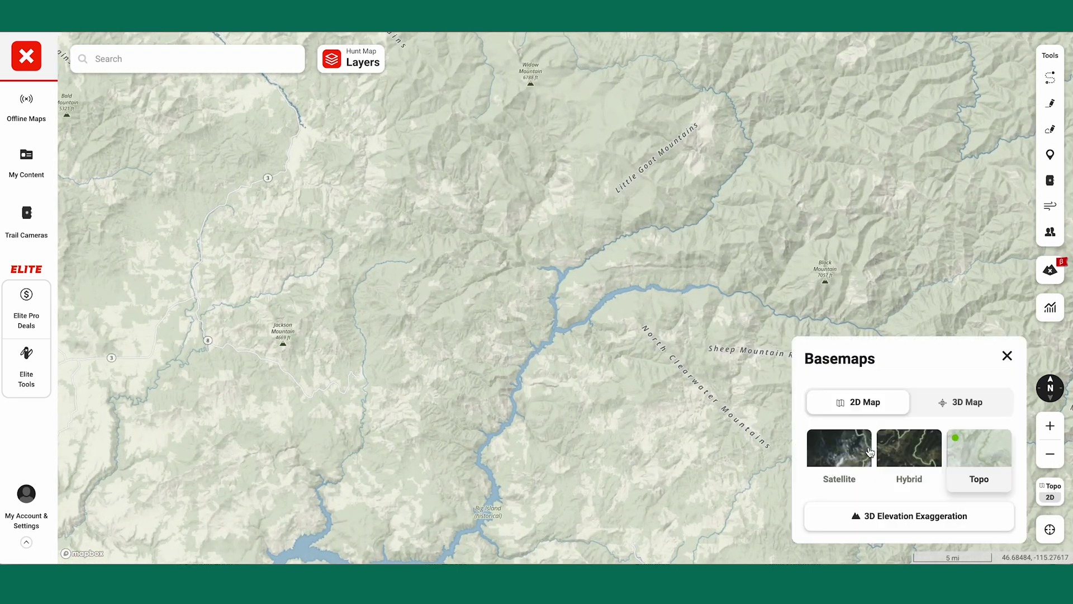
click(859, 453)
click(1006, 355)
scroll(727, 239, up, 10)
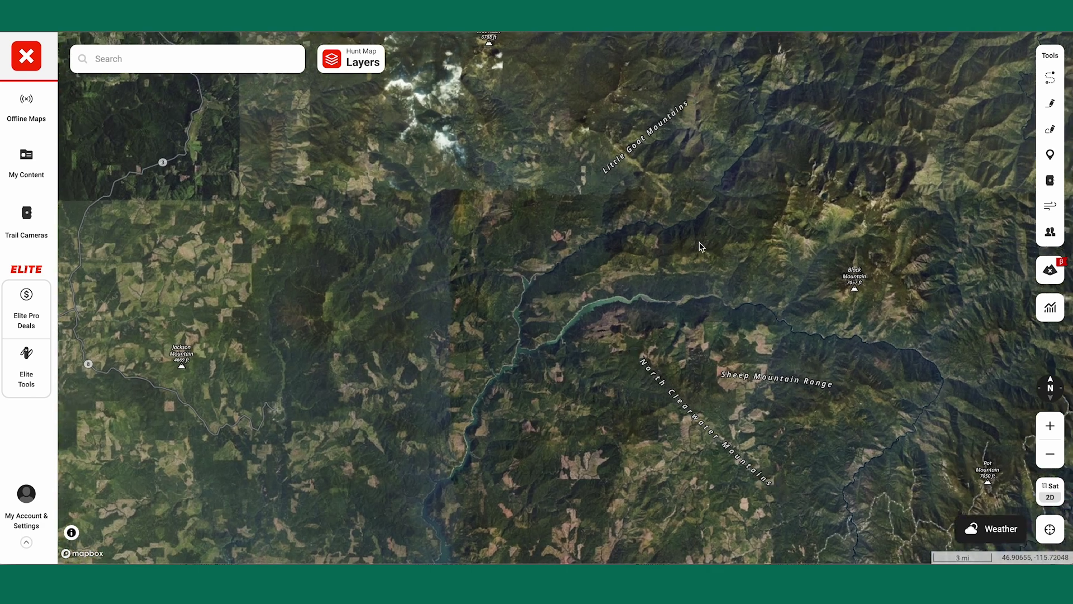
scroll(702, 314, up, 1)
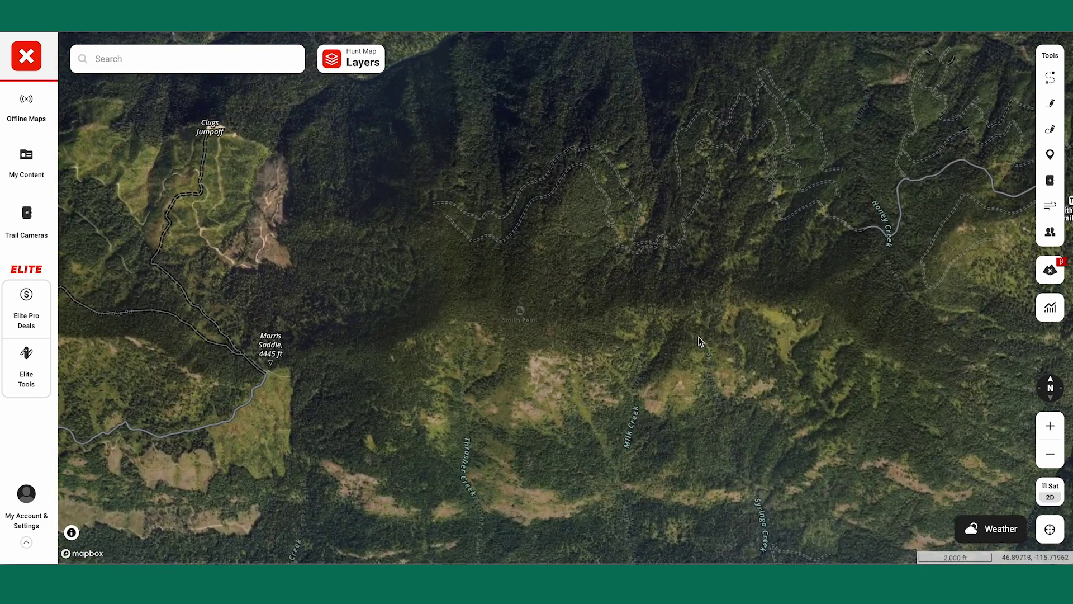
click(699, 352)
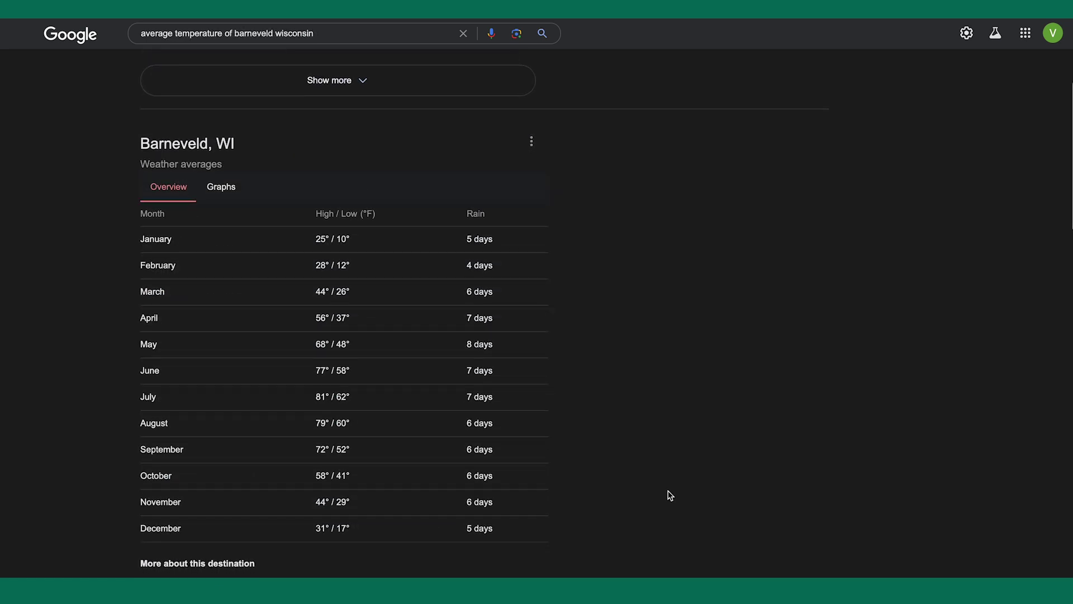
- Scroll the Google results down to Barneveld, WI's monthly average temperatures table
scroll(670, 496, down, 1)
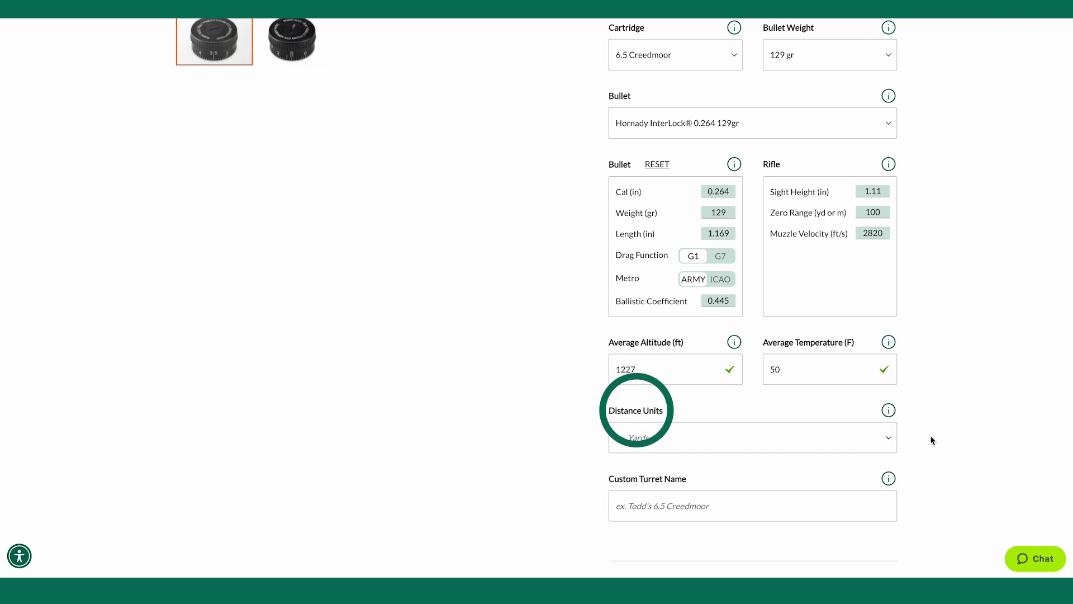
- Set the turret's Distance Units to Yards after briefly selecting Meters
click(890, 440)
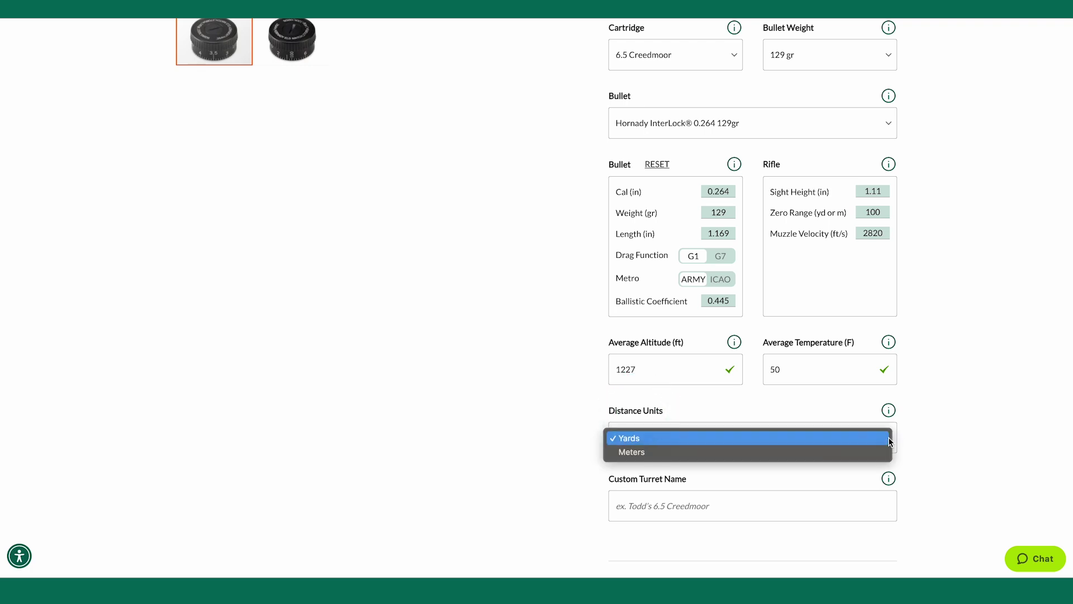
click(869, 451)
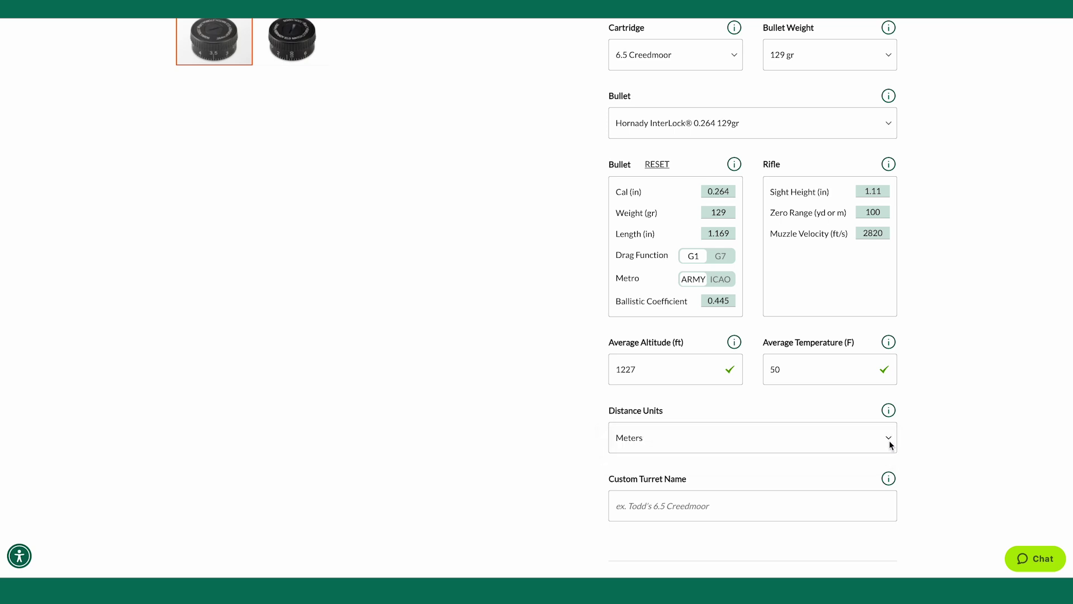
click(890, 441)
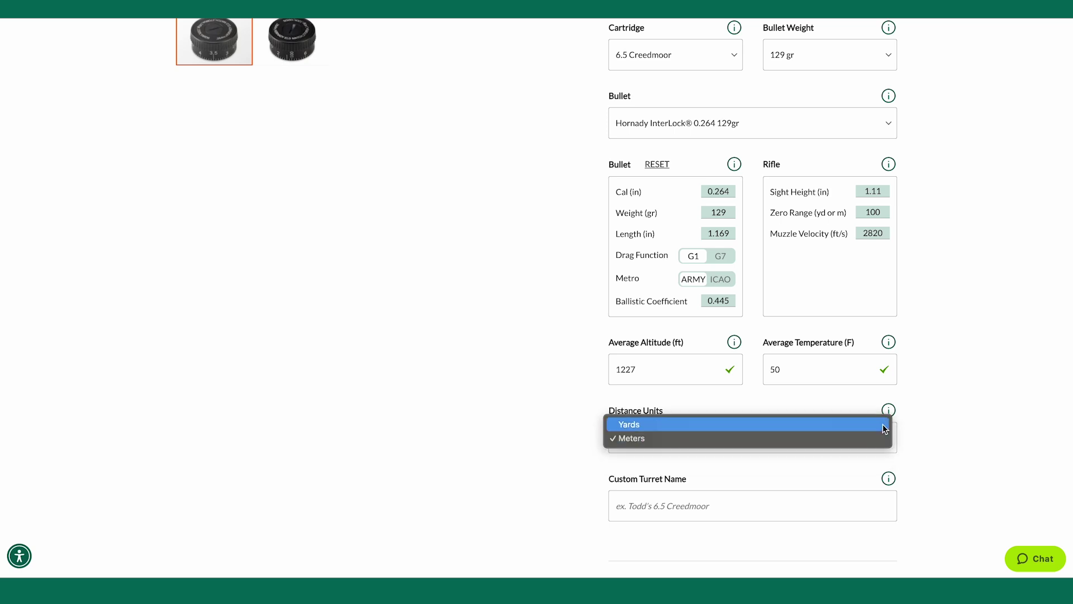
click(885, 425)
scroll(952, 438, down, 2)
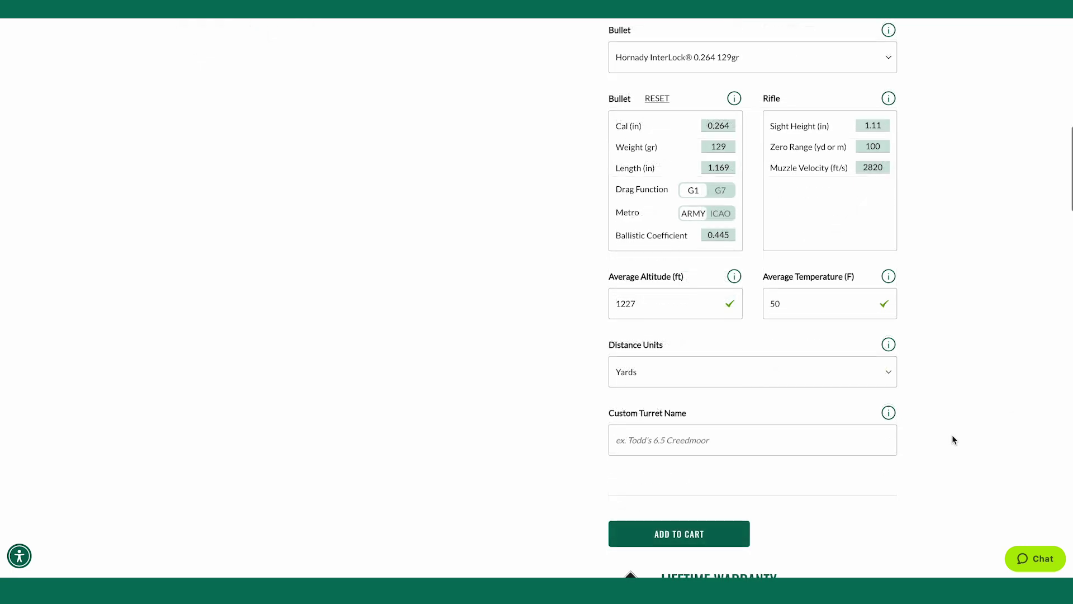